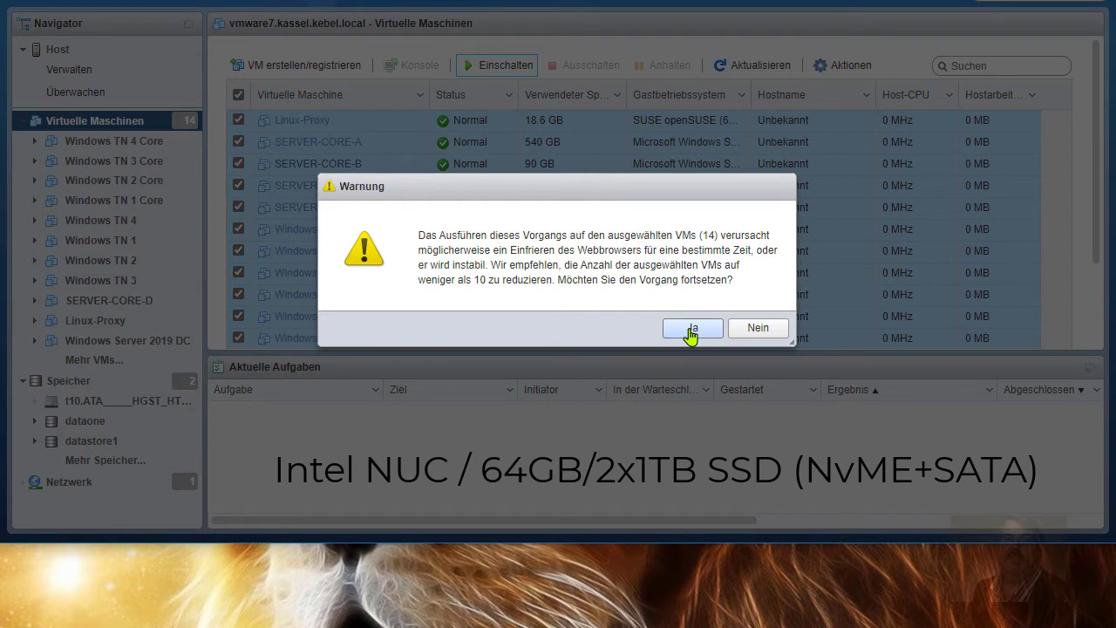
- Confirm powering on all 14 selected virtual machines and look through the recent power-on tasks
{"action": "left_click", "coordinate": [691, 330]}
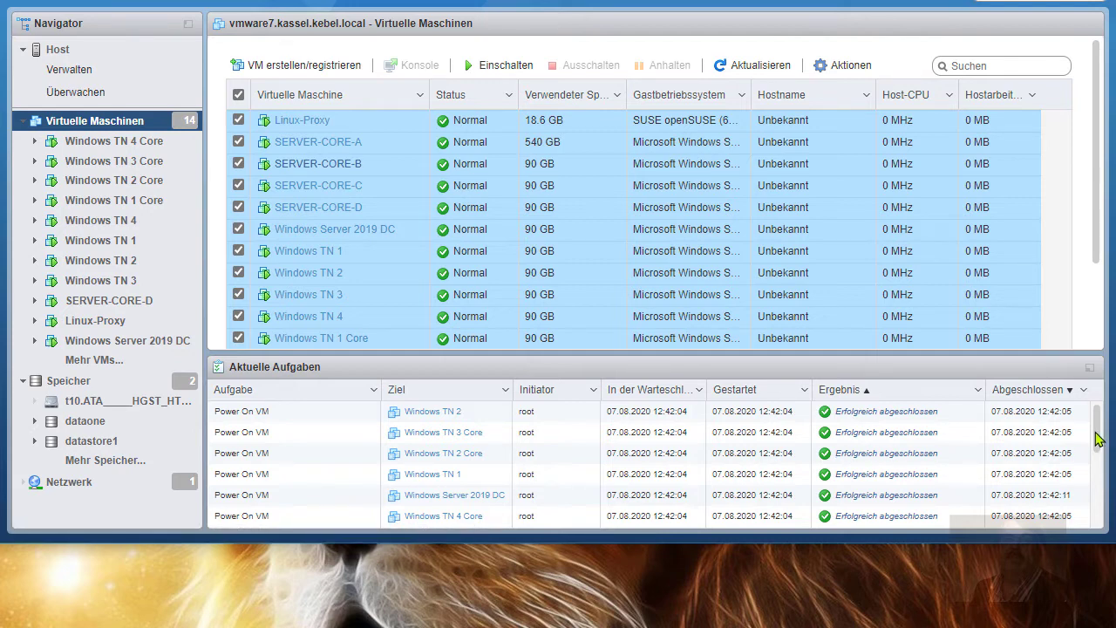
{"action": "mouse_move", "coordinate": [1097, 440]}
{"action": "left_mouse_down"}
{"action": "mouse_move", "coordinate": [1098, 519]}
{"action": "mouse_move", "coordinate": [1097, 424]}
{"action": "left_mouse_up"}
- Examine the host's performance data for CPU, Arbeitsspeicher and Festplatte, and switch the chart back to CPU
{"action": "left_click", "coordinate": [77, 95]}
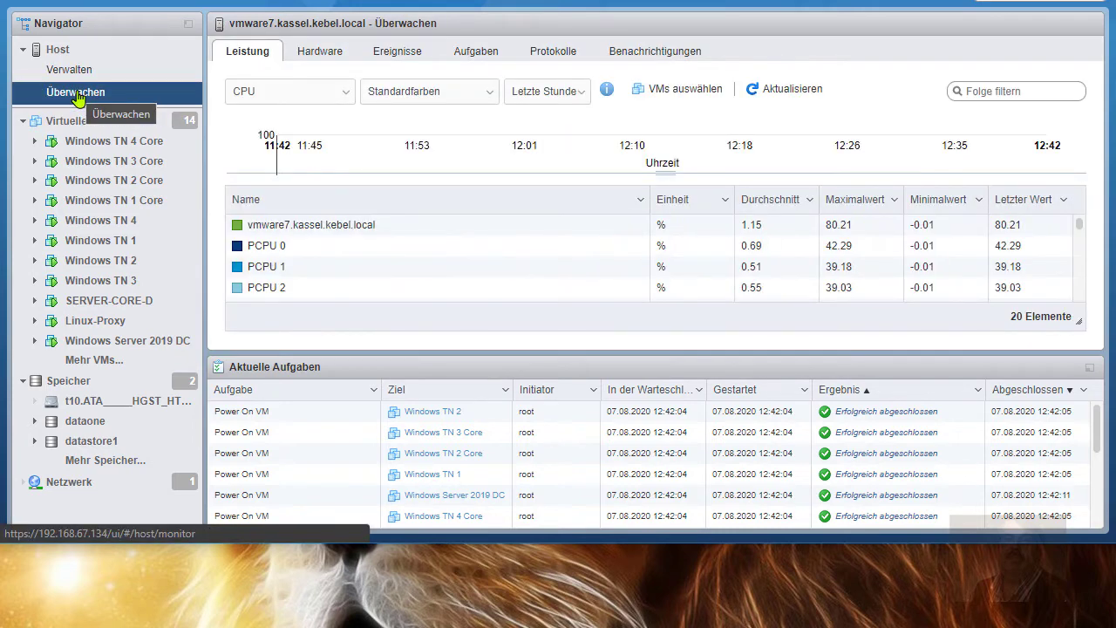
{"action": "left_click", "coordinate": [294, 96]}
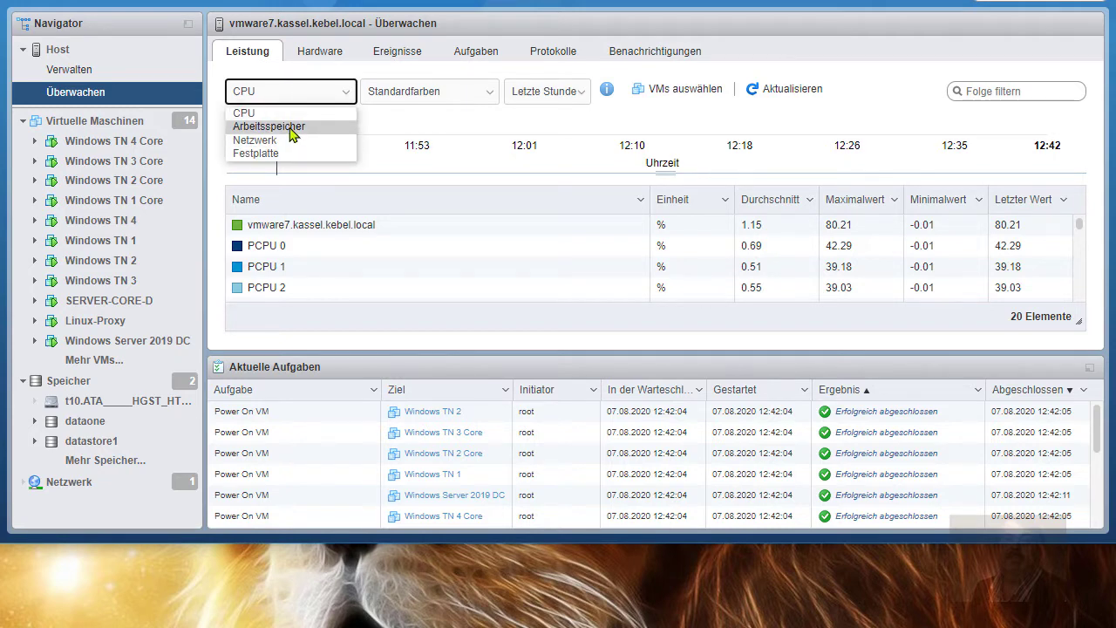
{"action": "left_click", "coordinate": [292, 127]}
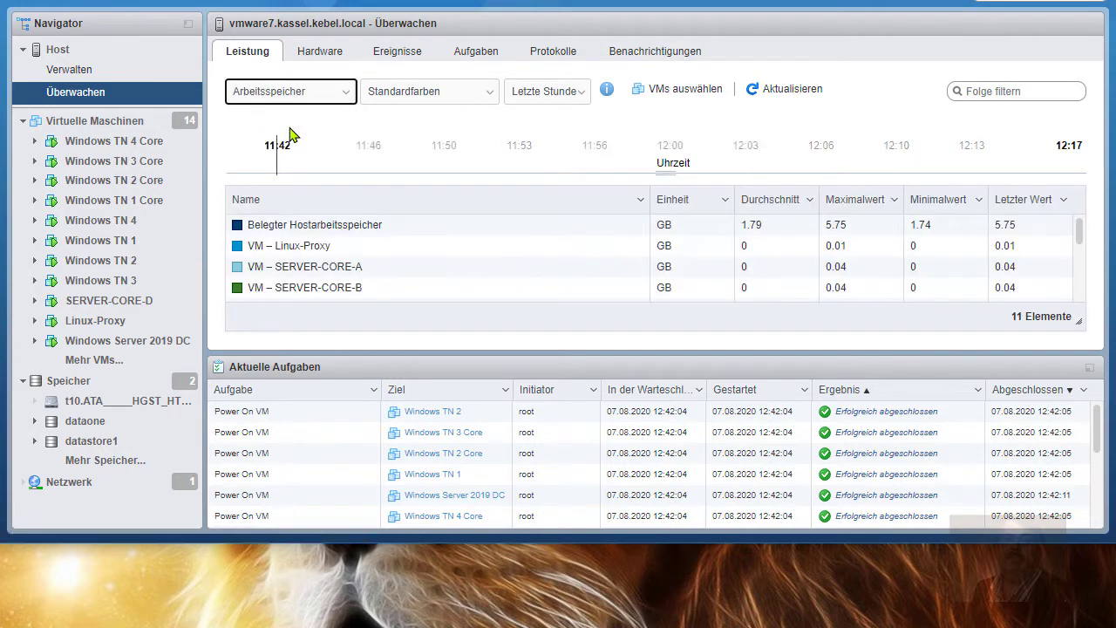
{"action": "left_click", "coordinate": [337, 98]}
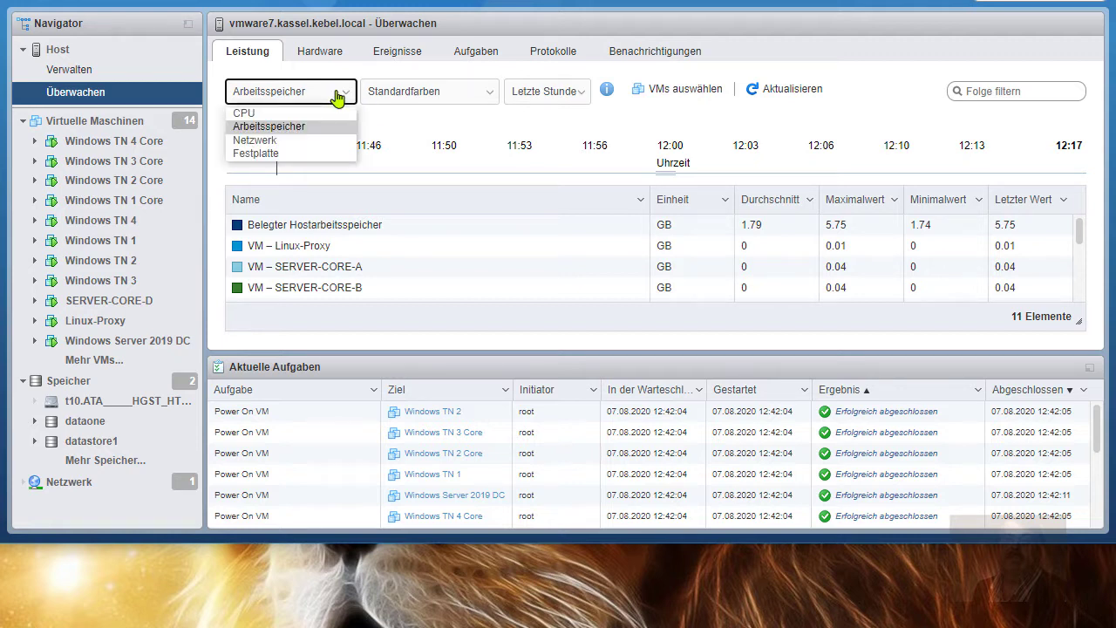
{"action": "left_click", "coordinate": [294, 154]}
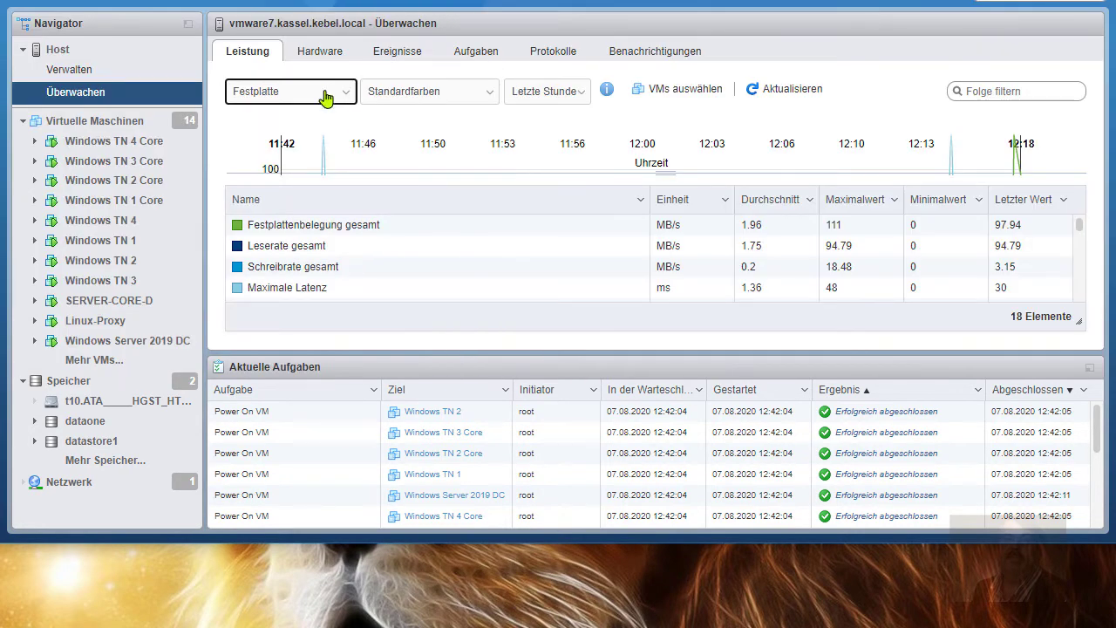
{"action": "left_click", "coordinate": [326, 98]}
{"action": "left_click", "coordinate": [310, 112]}
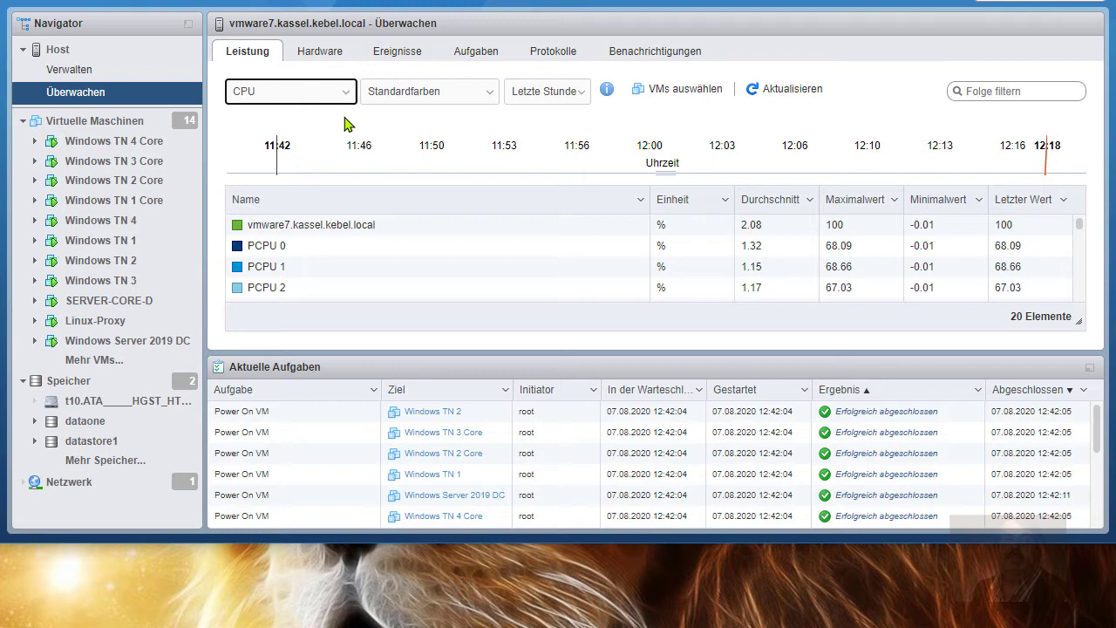
- Check the boot state of the VMs Windows TN 4 Core, TN 3 Core, TN 2 Core and TN 1 Core
{"action": "left_click", "coordinate": [134, 141]}
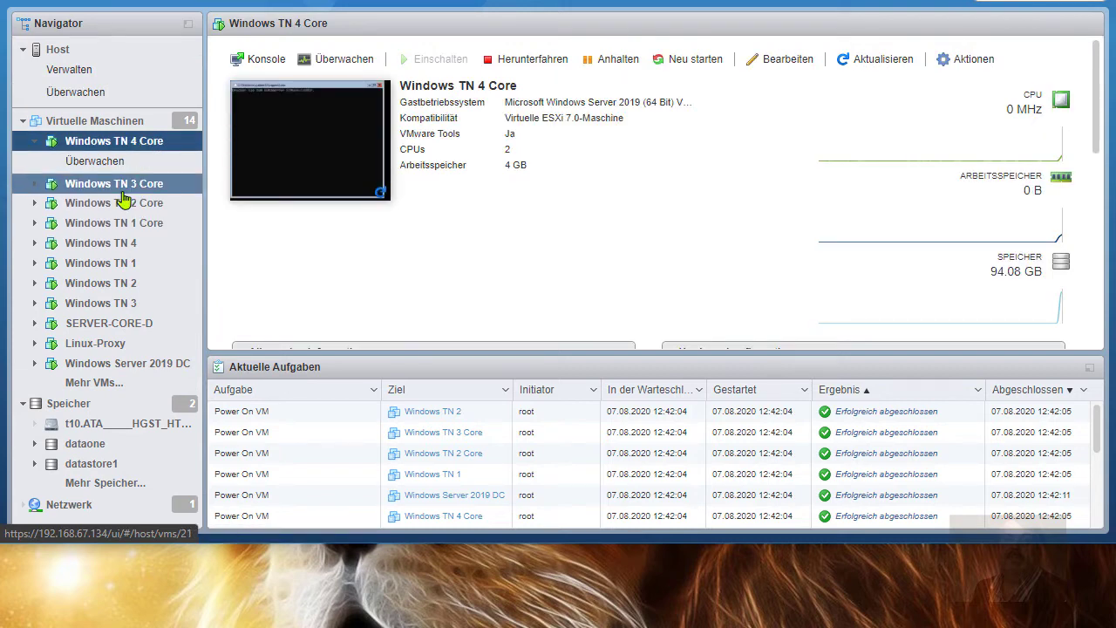
{"action": "left_click", "coordinate": [122, 184]}
{"action": "left_click", "coordinate": [118, 225]}
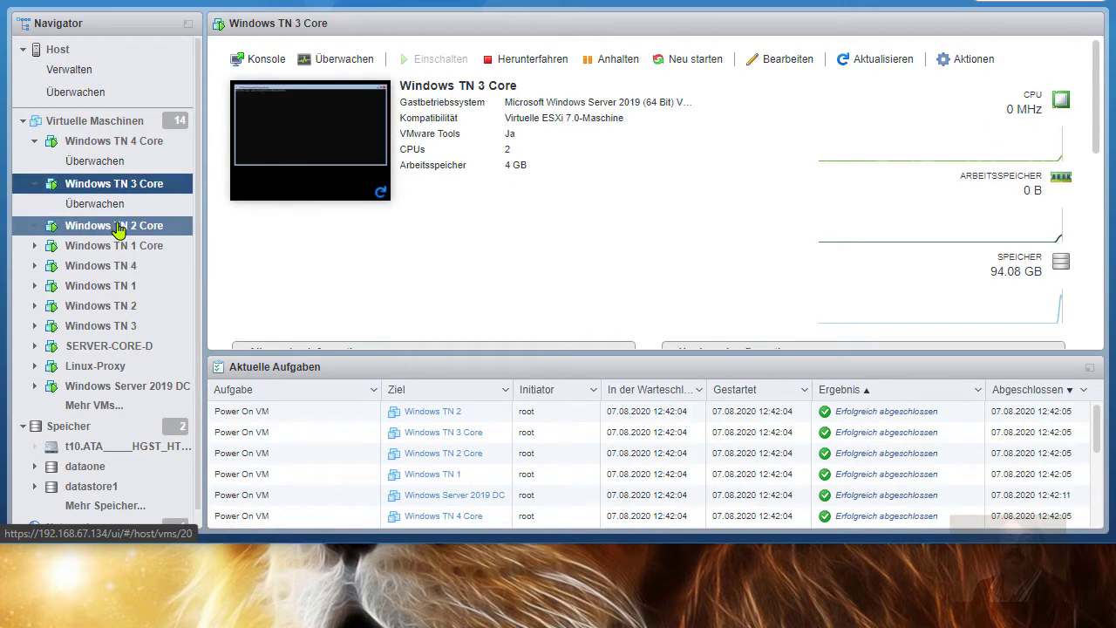
{"action": "left_click", "coordinate": [118, 267]}
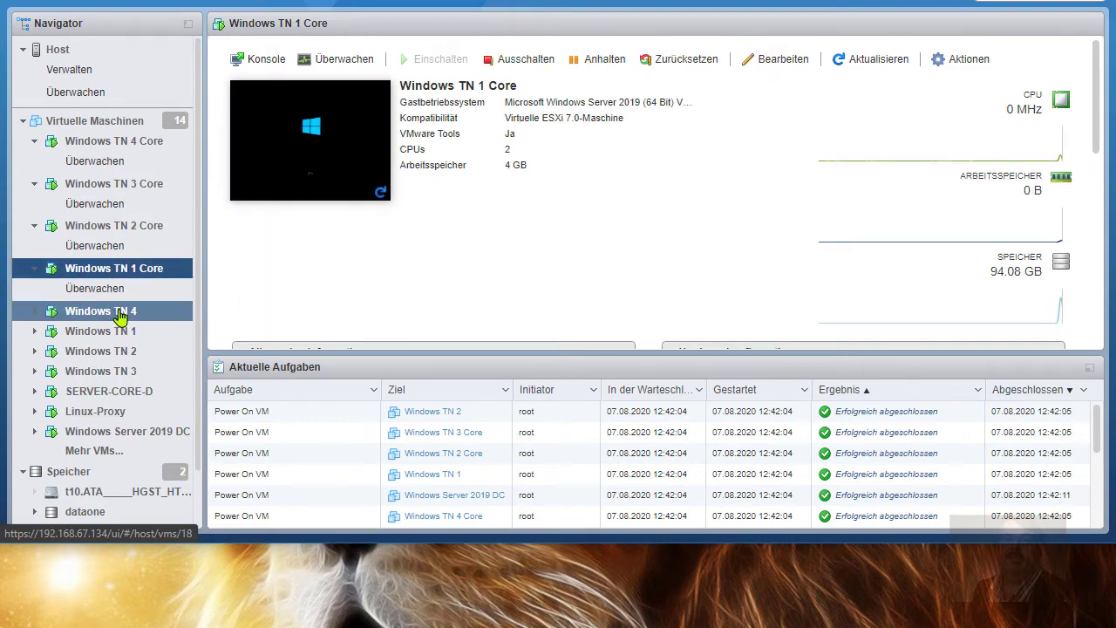
- Check the boot state of the VMs Windows TN 4, TN 1, TN 2 and TN 3
{"action": "left_click", "coordinate": [121, 312]}
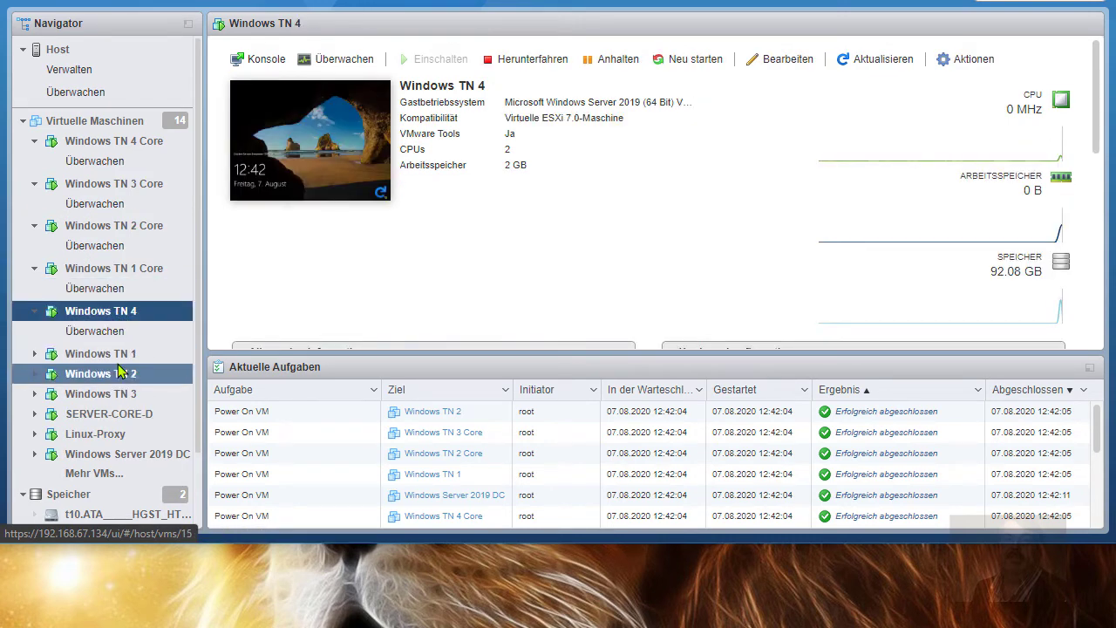
{"action": "left_click", "coordinate": [120, 358]}
{"action": "scroll", "coordinate": [120, 365], "scroll_direction": "down", "scroll_amount": 1}
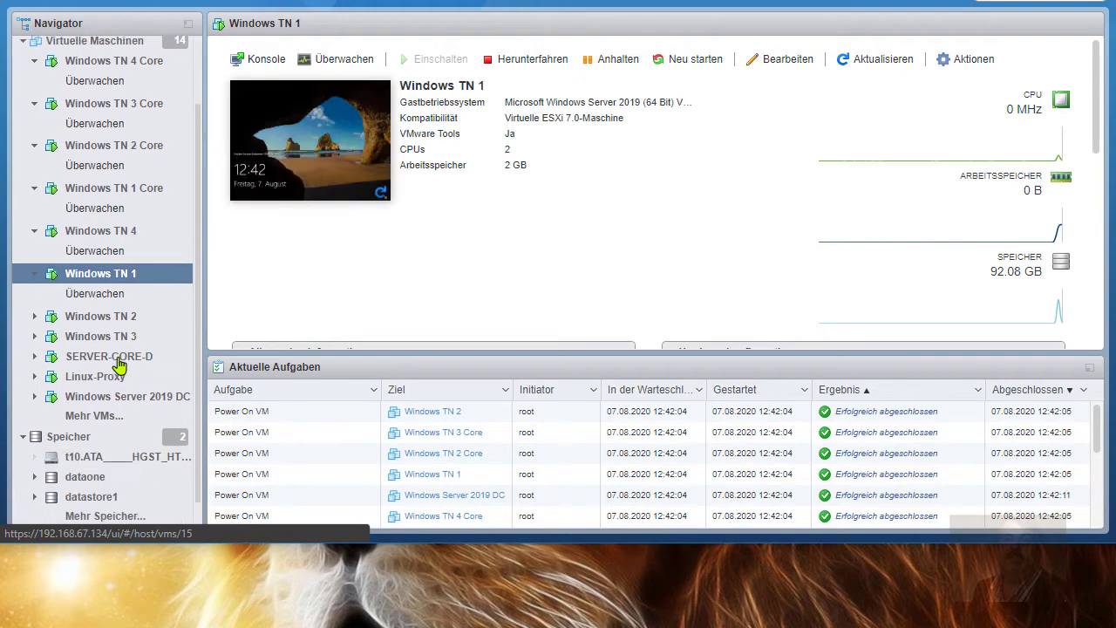
{"action": "left_click", "coordinate": [98, 288]}
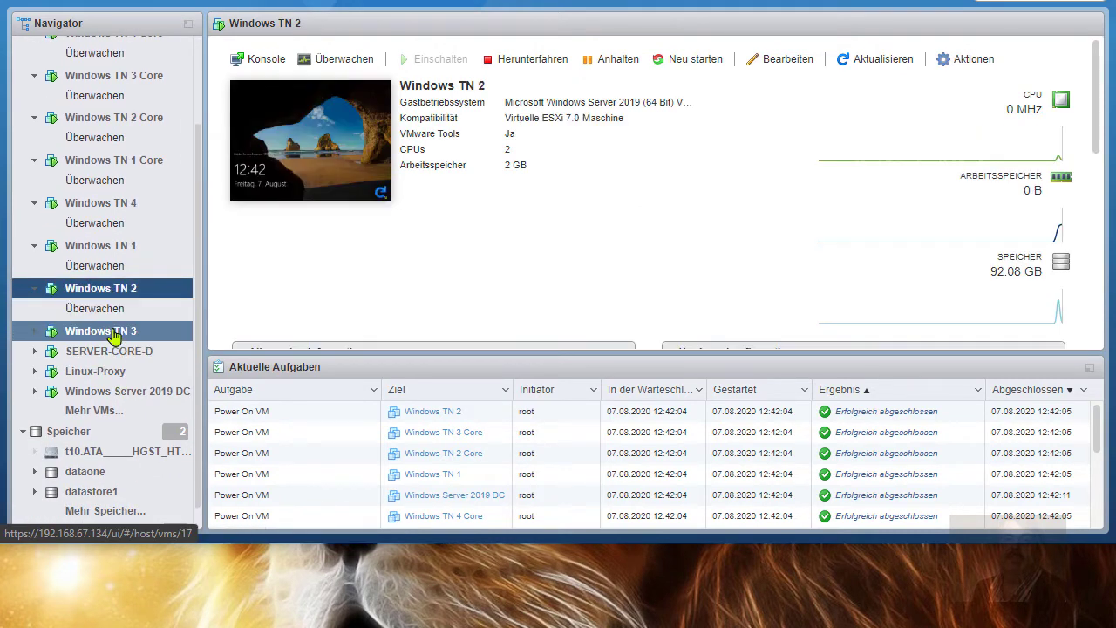
{"action": "left_click", "coordinate": [114, 336]}
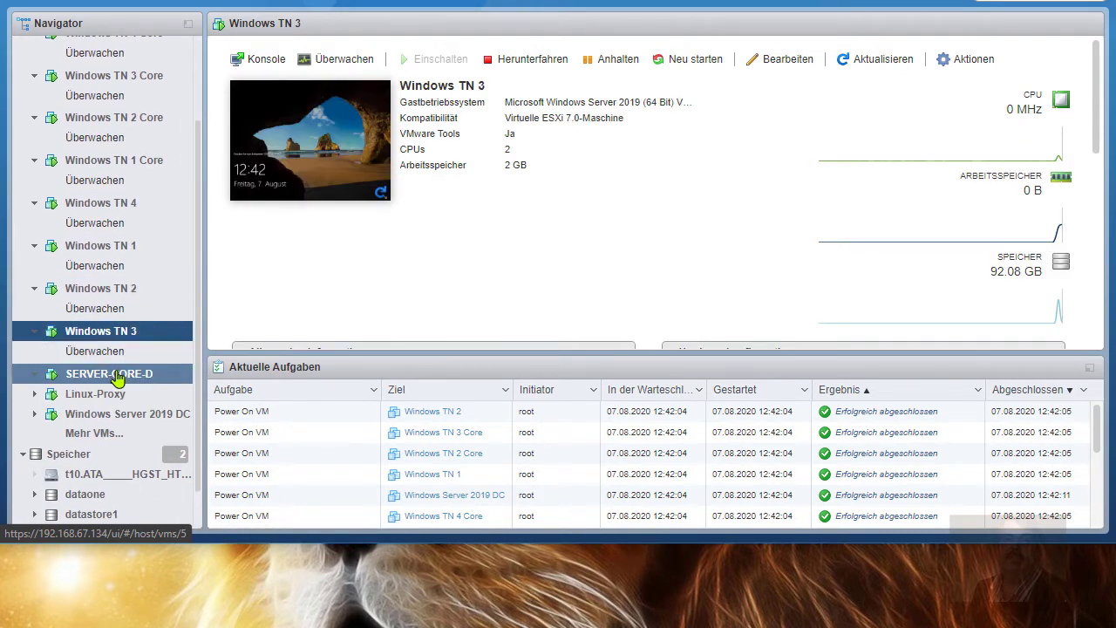
- Check the boot state of SERVER-CORE-D, Linux-Proxy and Windows Server 2019 DC
{"action": "left_click", "coordinate": [118, 375]}
{"action": "scroll", "coordinate": [116, 367], "scroll_direction": "down", "scroll_amount": 1}
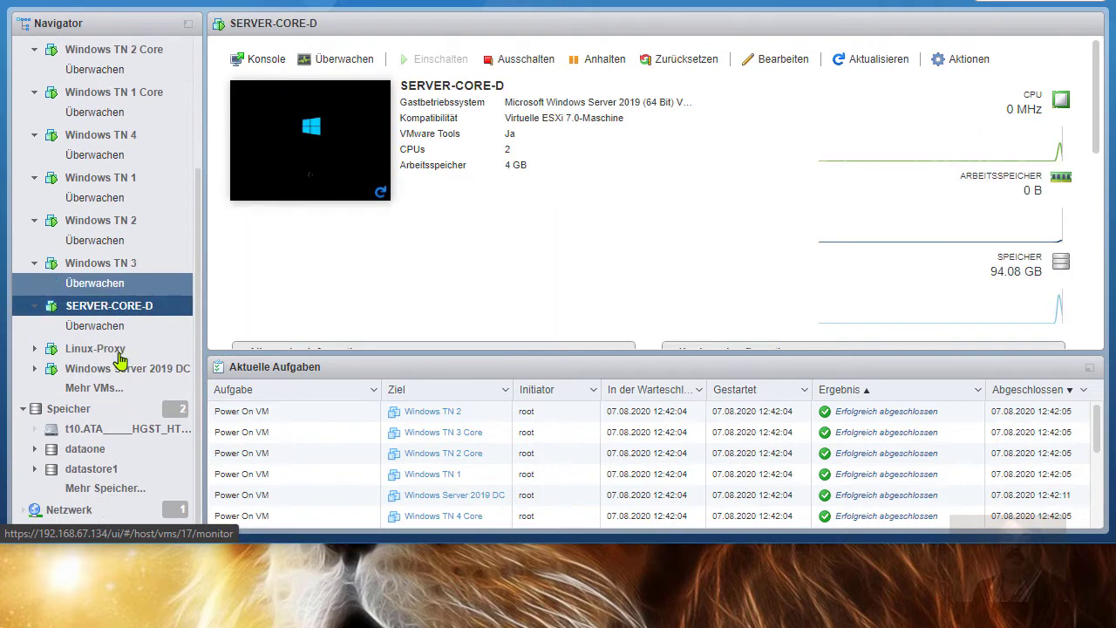
{"action": "left_click", "coordinate": [113, 350]}
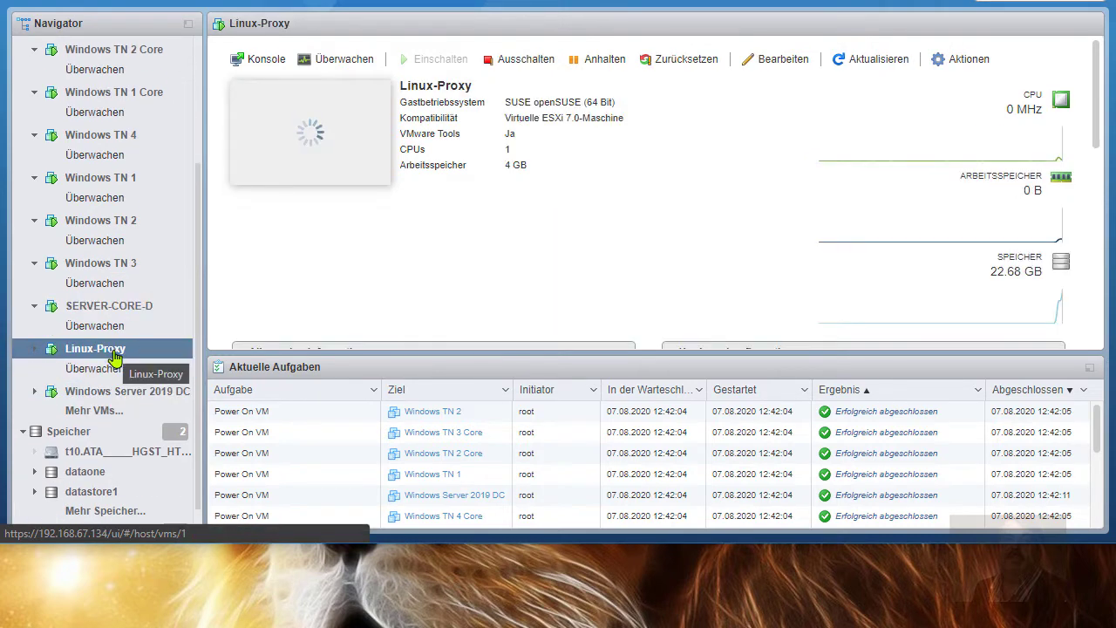
{"action": "left_click", "coordinate": [114, 391]}
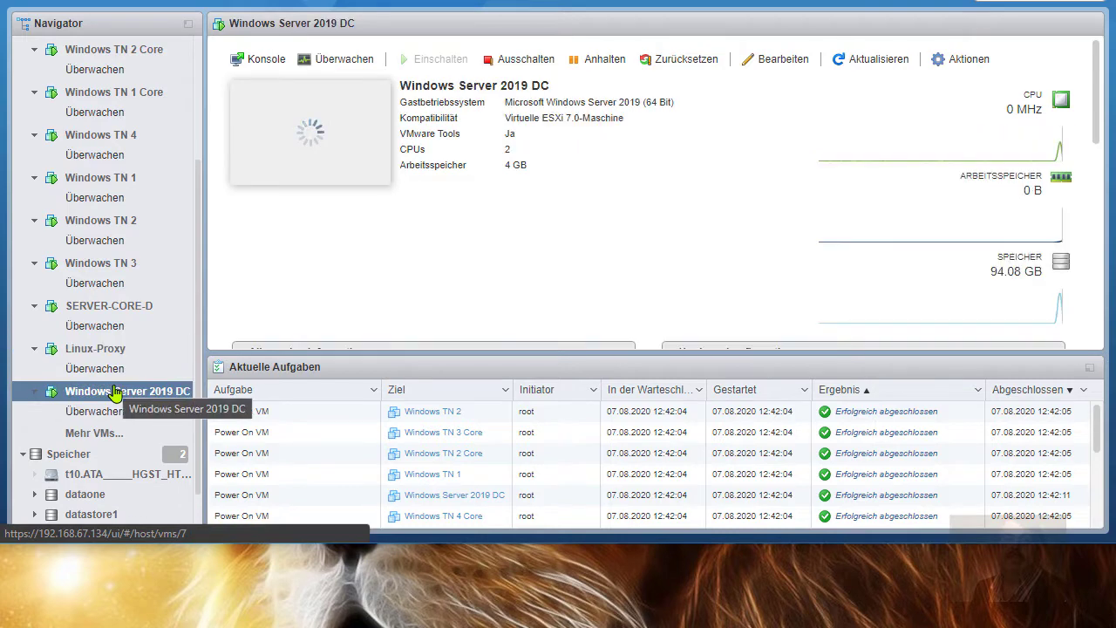
{"action": "scroll", "coordinate": [114, 392], "scroll_direction": "down", "scroll_amount": 1}
- Check the boot state of SERVER-CORE-B and SERVER-CORE-C, reaching each from the full virtual machine list
{"action": "left_click", "coordinate": [113, 388]}
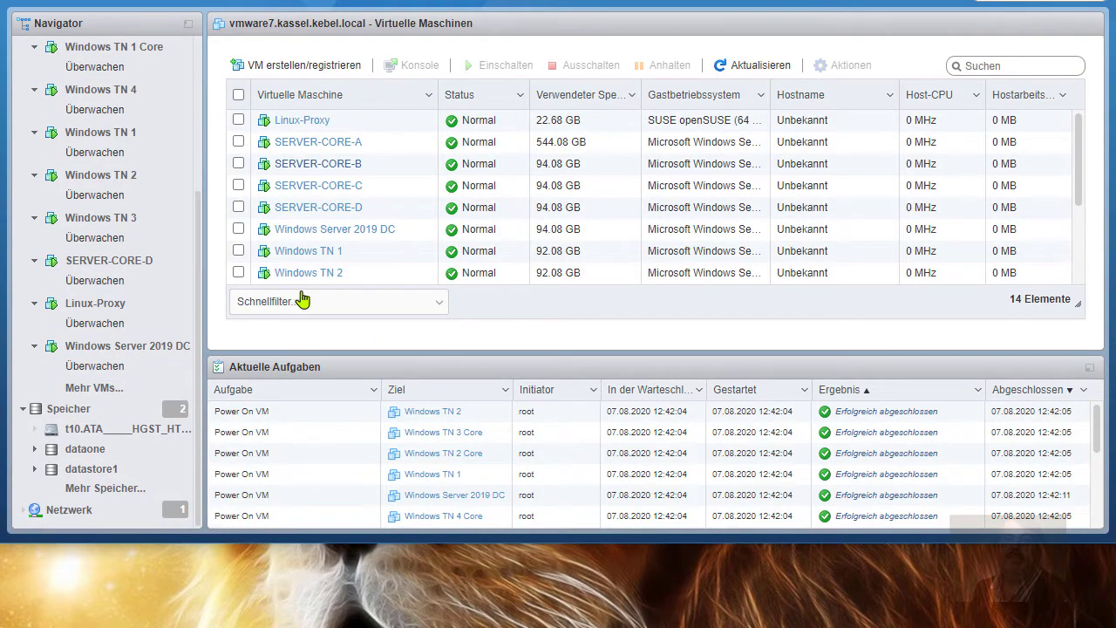
{"action": "left_click", "coordinate": [324, 170]}
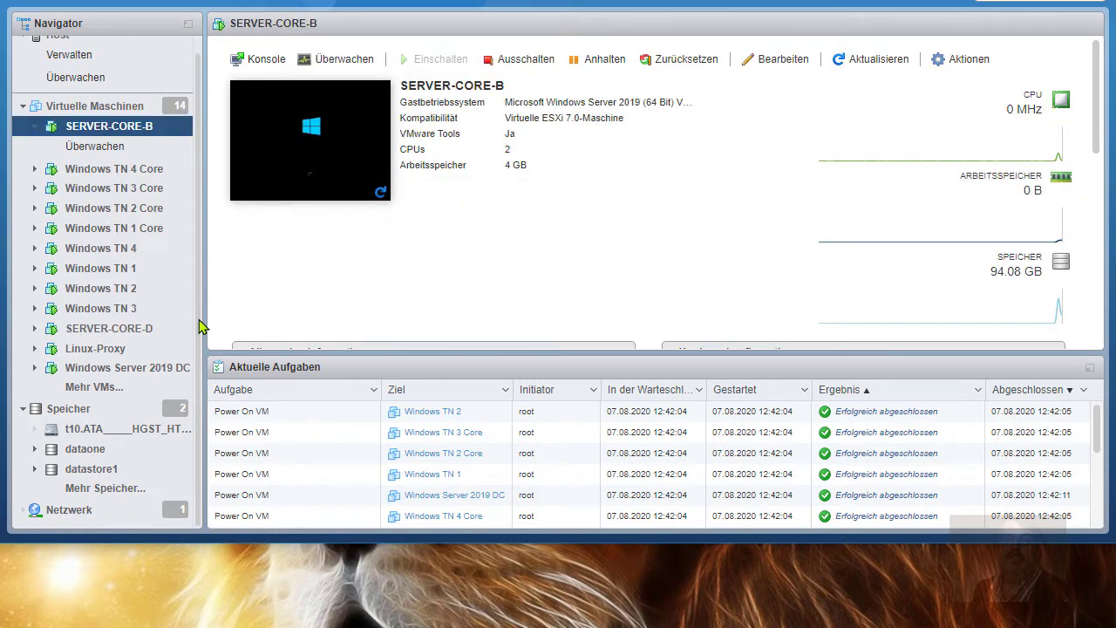
{"action": "left_click", "coordinate": [131, 389]}
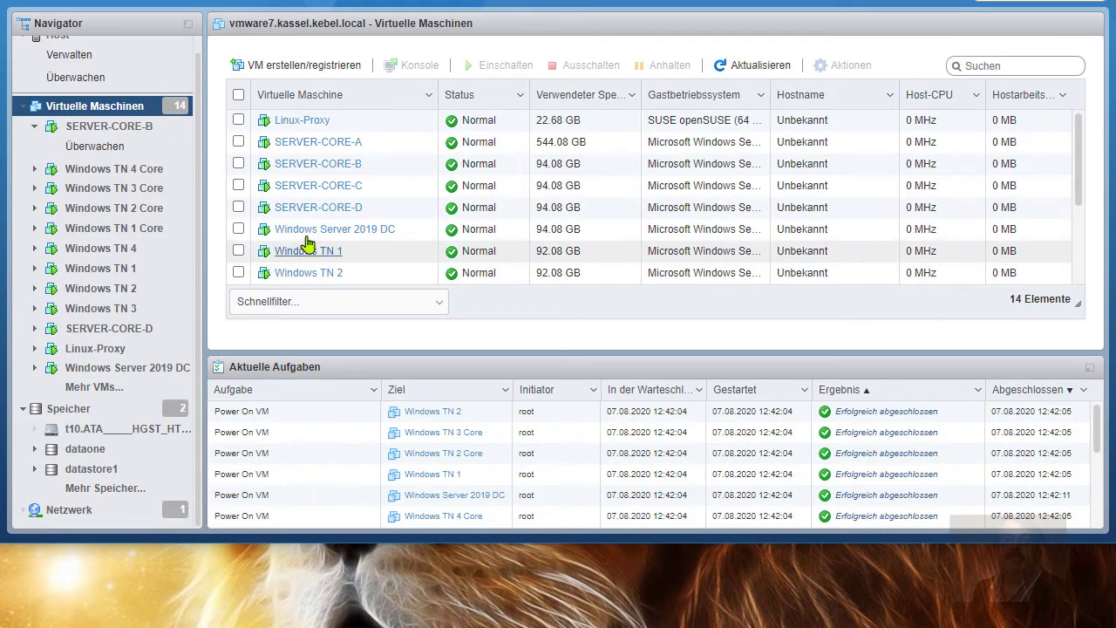
{"action": "left_click", "coordinate": [314, 196]}
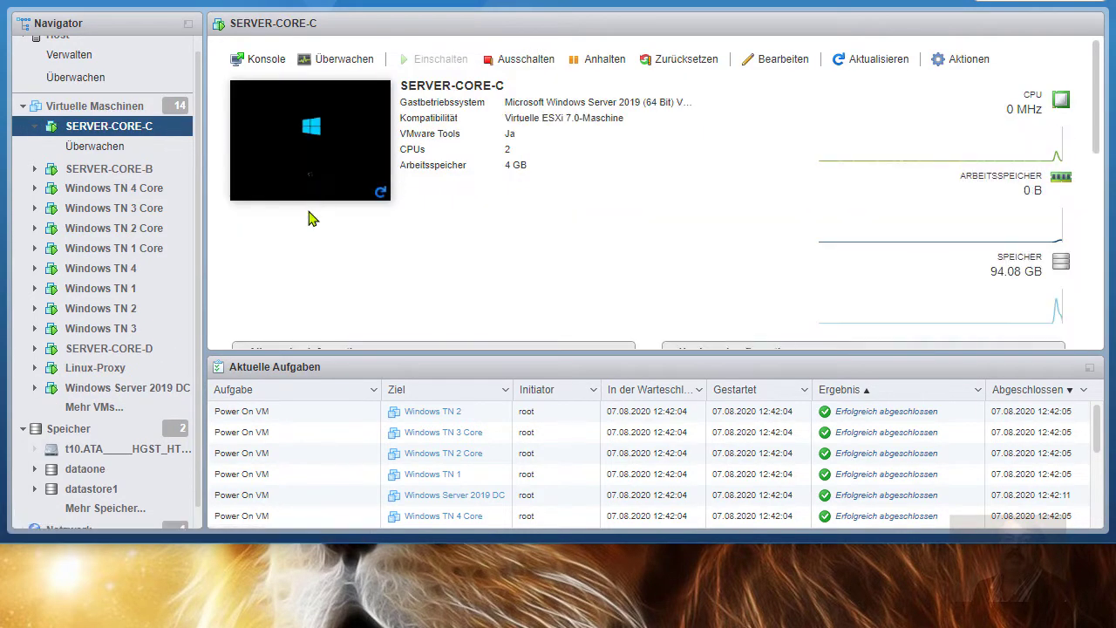
- Inspect SERVER-CORE-D from the full virtual machine list, view its console and close the console
{"action": "left_click", "coordinate": [87, 408]}
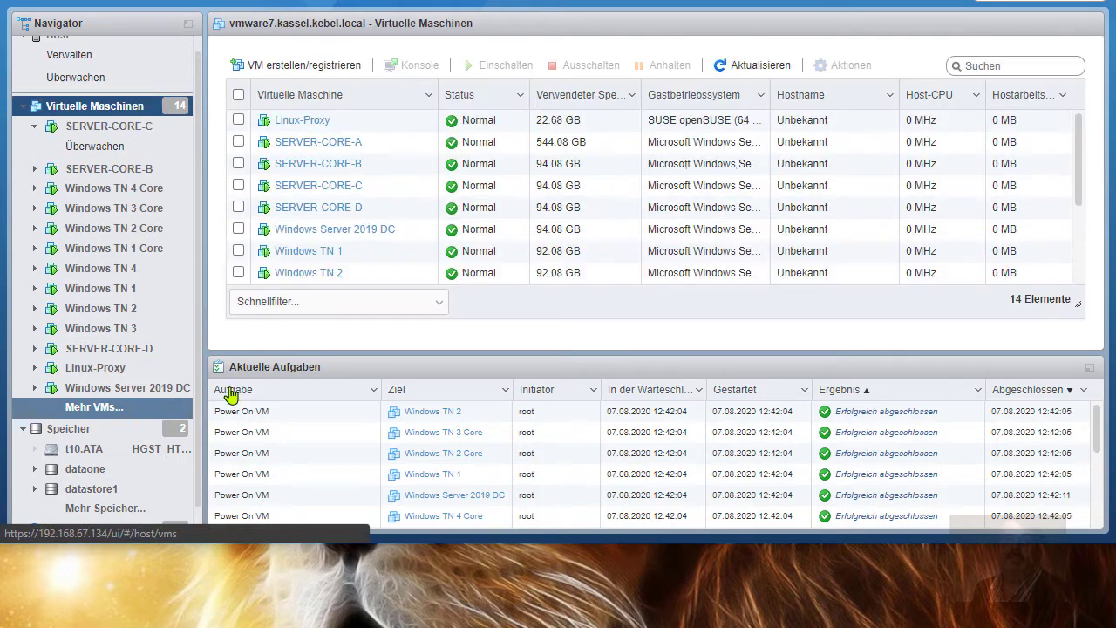
{"action": "left_click", "coordinate": [321, 210]}
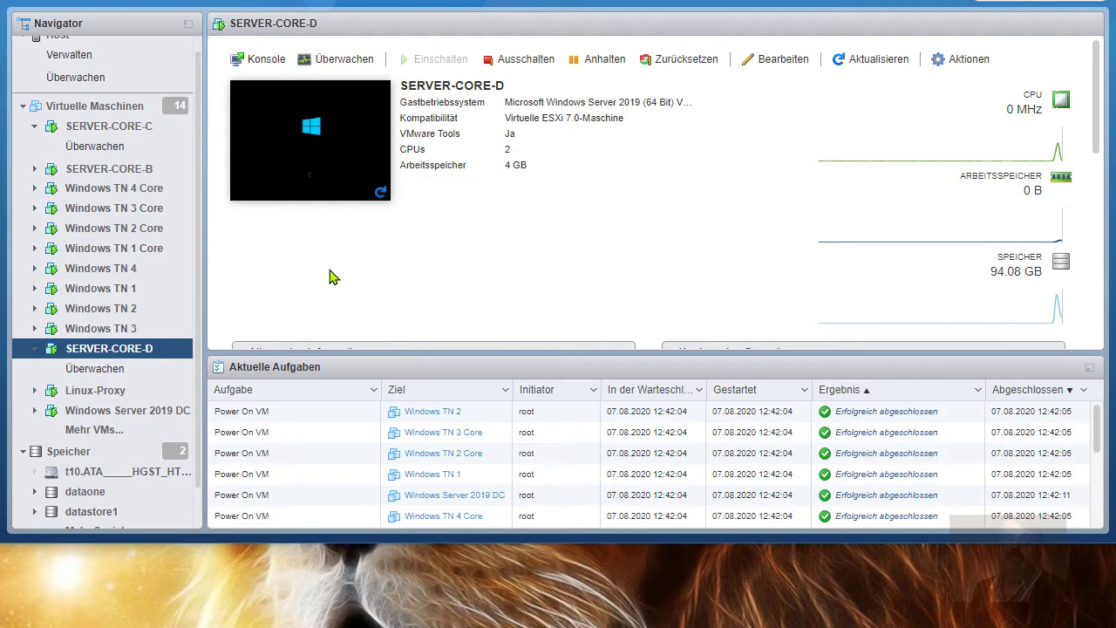
{"action": "left_click", "coordinate": [332, 122]}
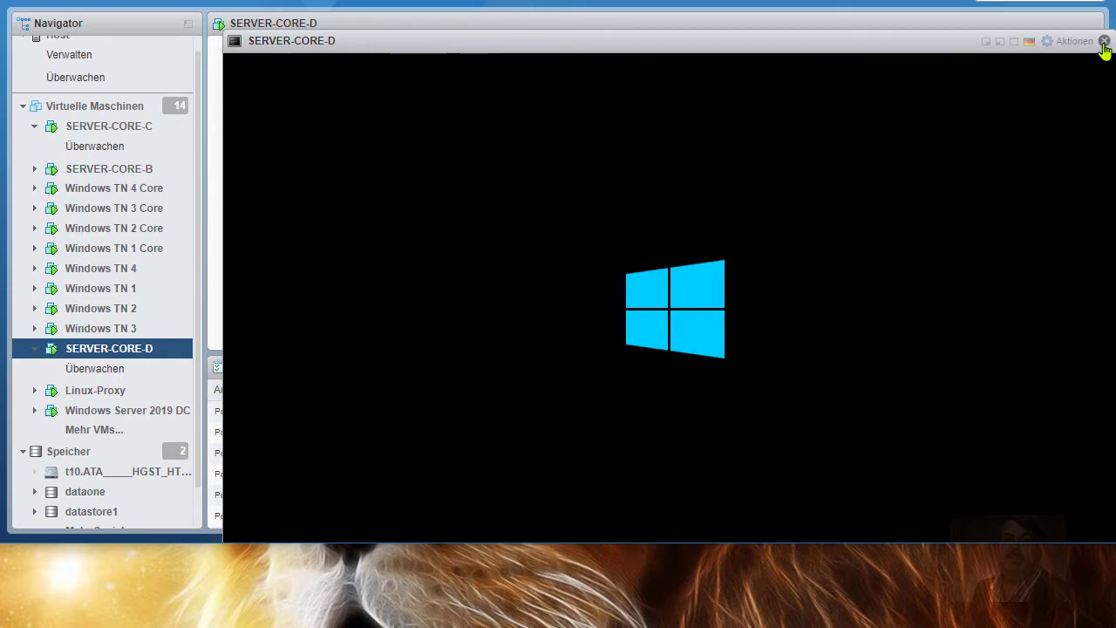
{"action": "left_click", "coordinate": [1104, 41]}
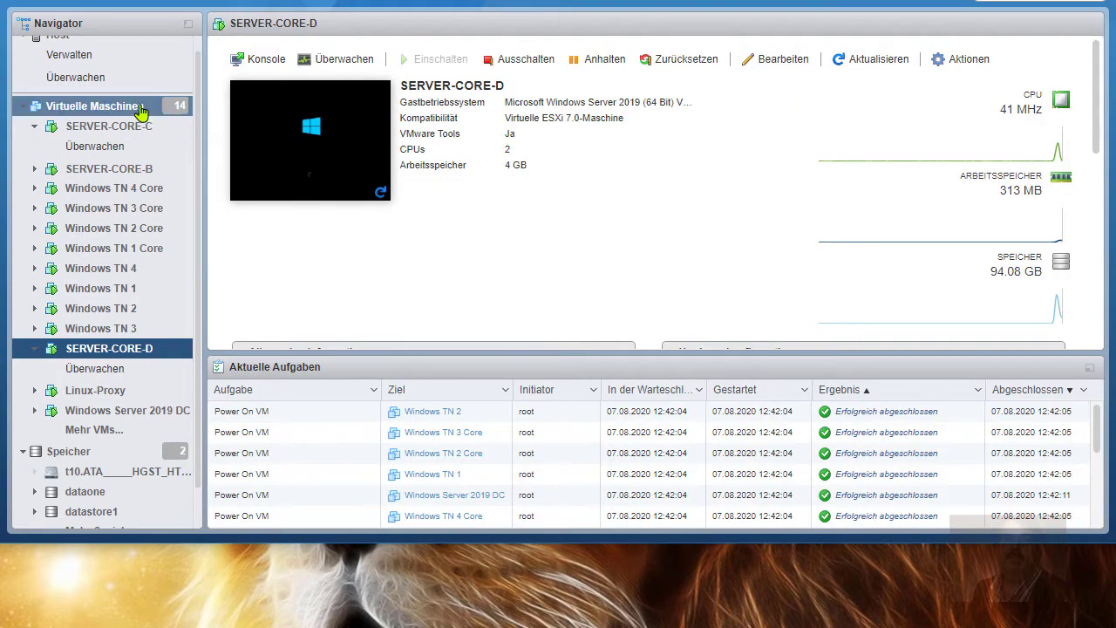
- Review the host's Arbeitsspeicher performance data, including the memory use of each individual VM
{"action": "left_click", "coordinate": [94, 85]}
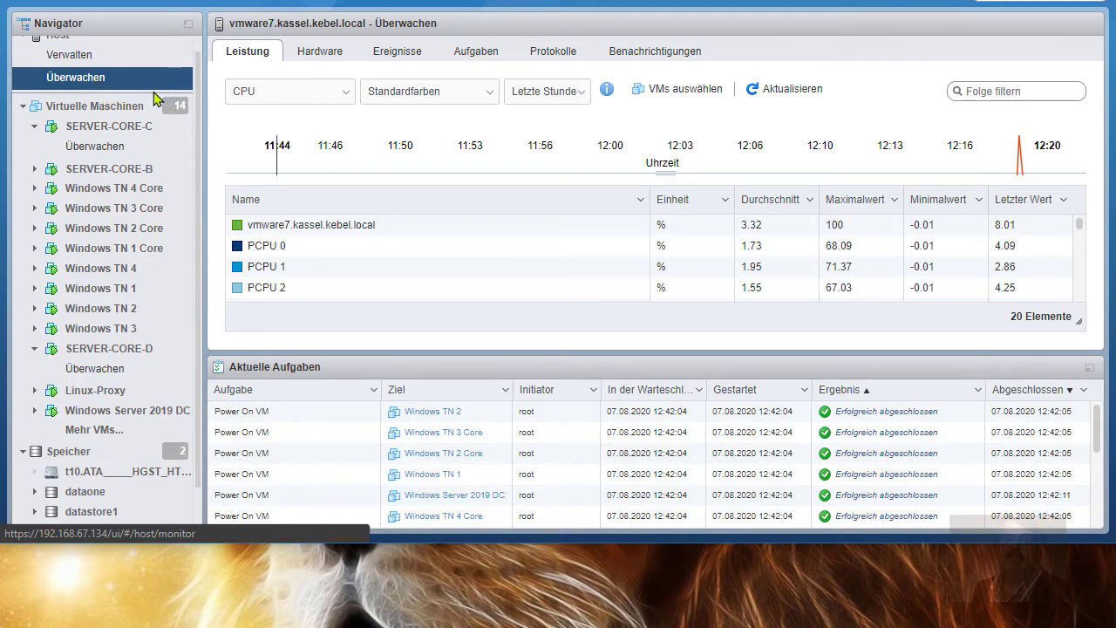
{"action": "left_click", "coordinate": [261, 98]}
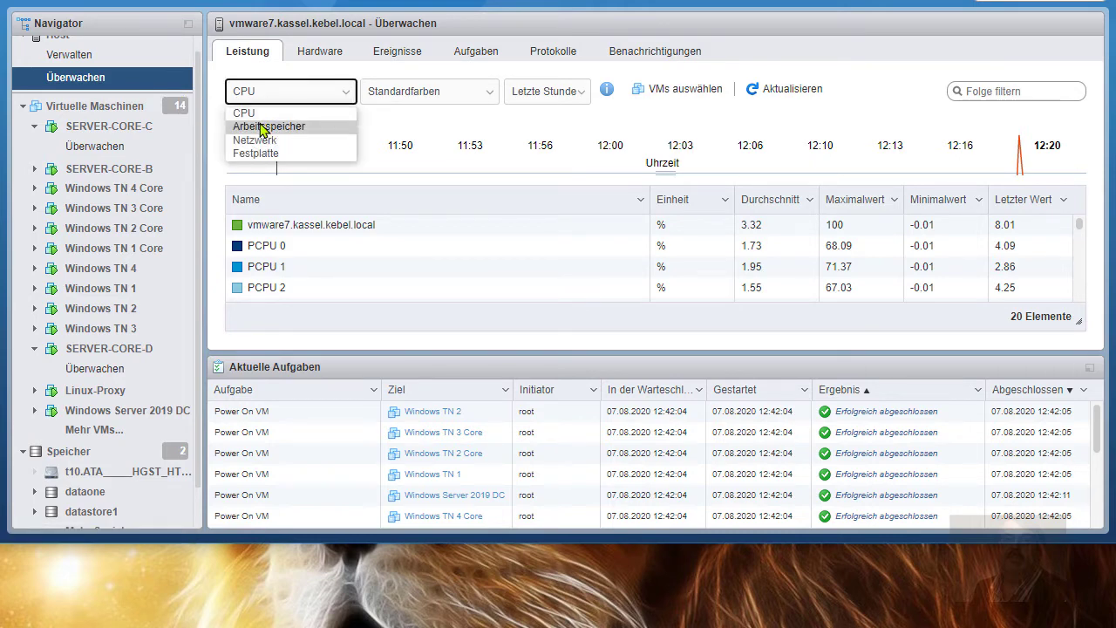
{"action": "left_click", "coordinate": [261, 125]}
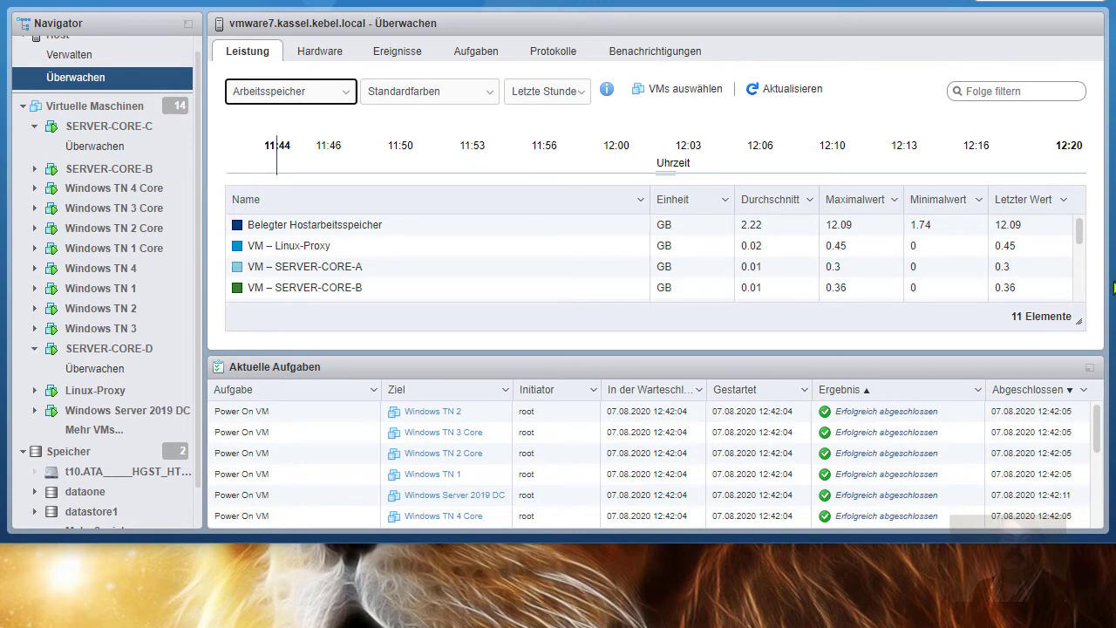
{"action": "scroll", "coordinate": [1080, 272], "scroll_direction": "down", "scroll_amount": 2}
{"action": "scroll", "coordinate": [1079, 272], "scroll_direction": "down", "scroll_amount": 3}
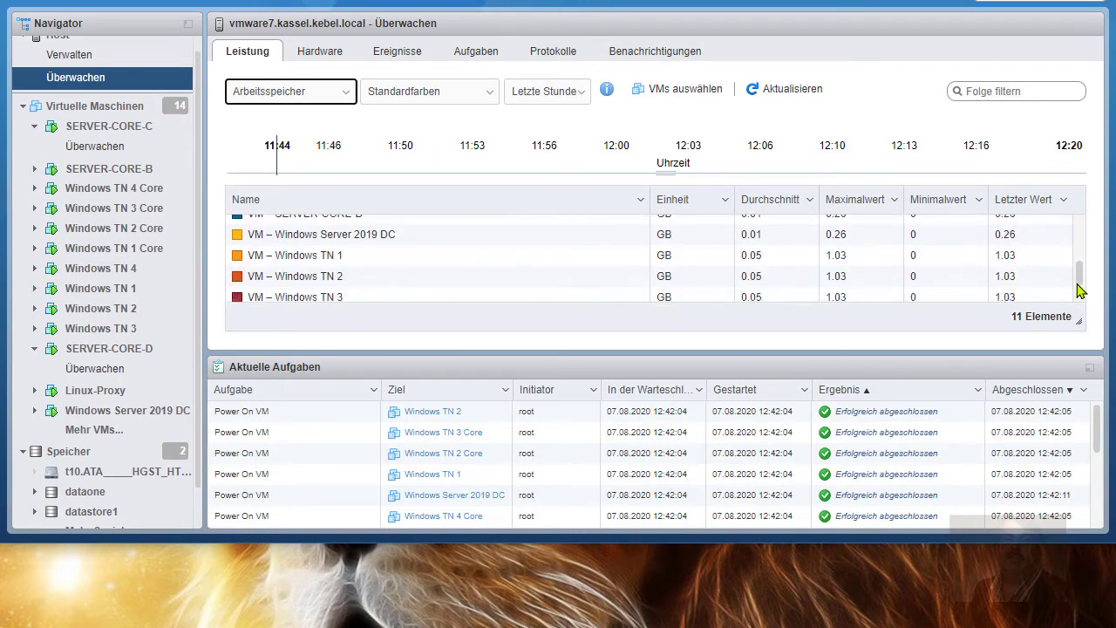
{"action": "left_click_drag", "start_coordinate": [1080, 285], "coordinate": [1080, 233]}
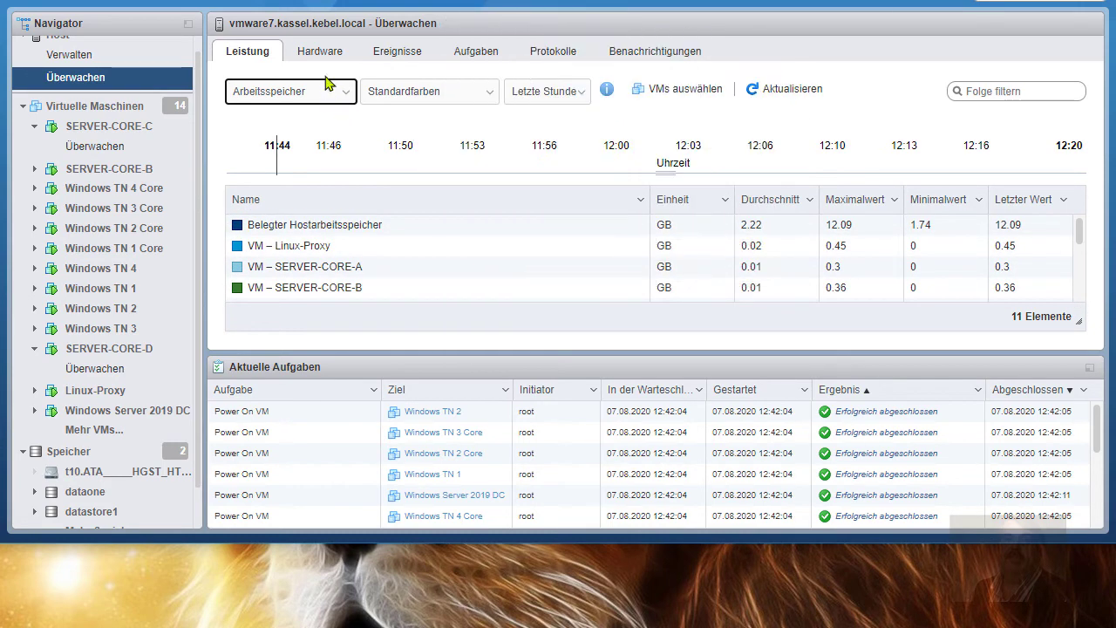
- Display the host's Festplatte performance data for the last hour
{"action": "left_click", "coordinate": [312, 54]}
{"action": "left_click", "coordinate": [258, 54]}
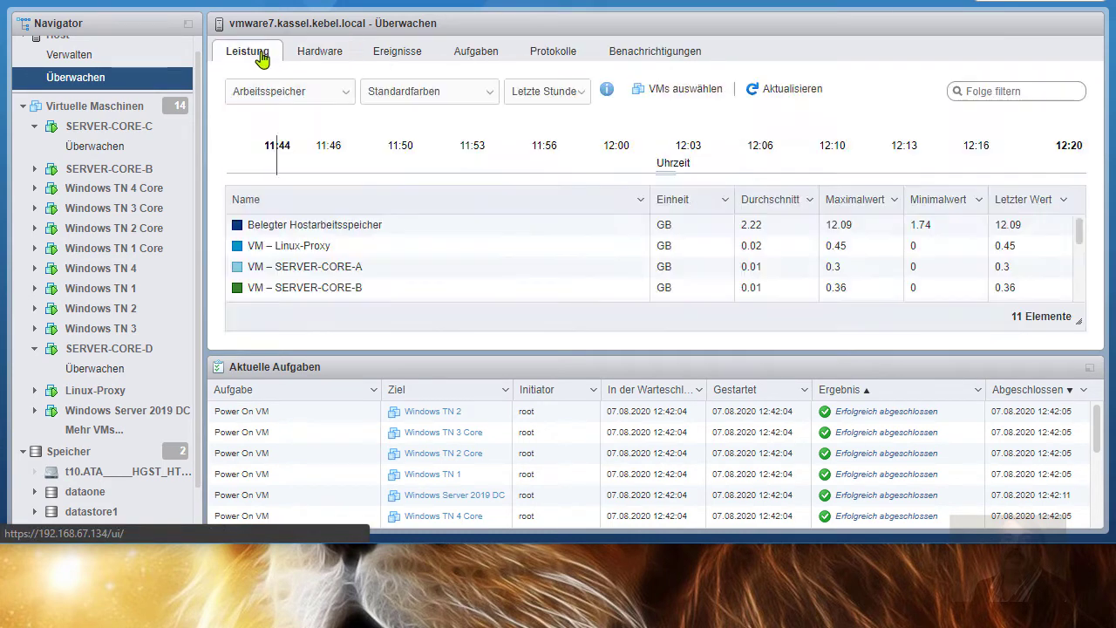
{"action": "left_click", "coordinate": [258, 93]}
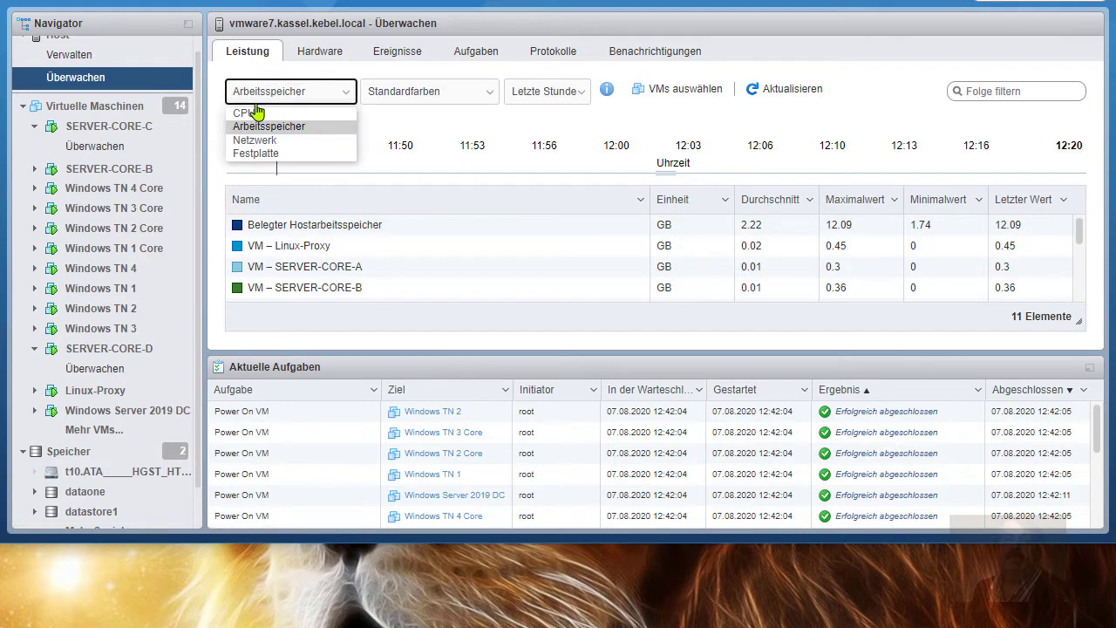
{"action": "left_click", "coordinate": [258, 154]}
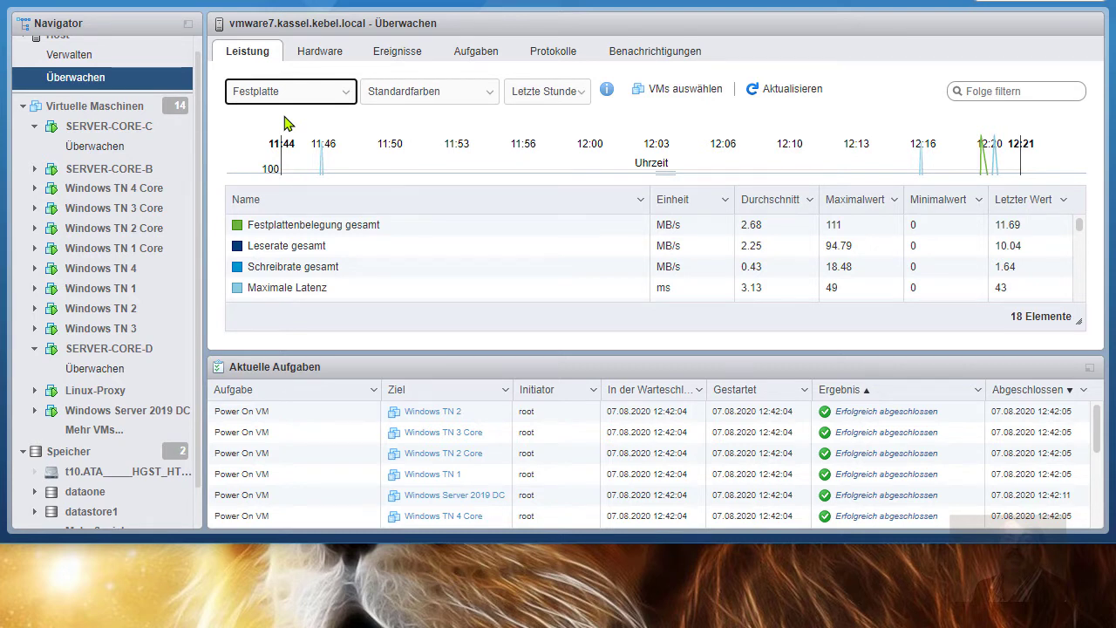
- Collapse the SERVER-CORE-C entry and view the host's advanced system settings
{"action": "left_click", "coordinate": [35, 127]}
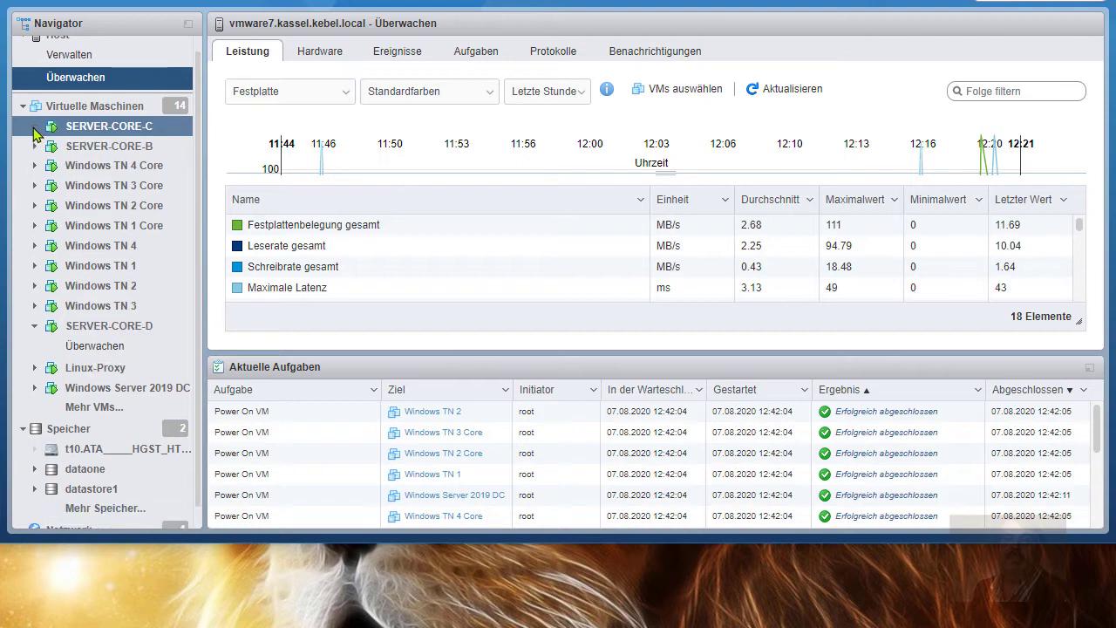
{"action": "left_click", "coordinate": [61, 56]}
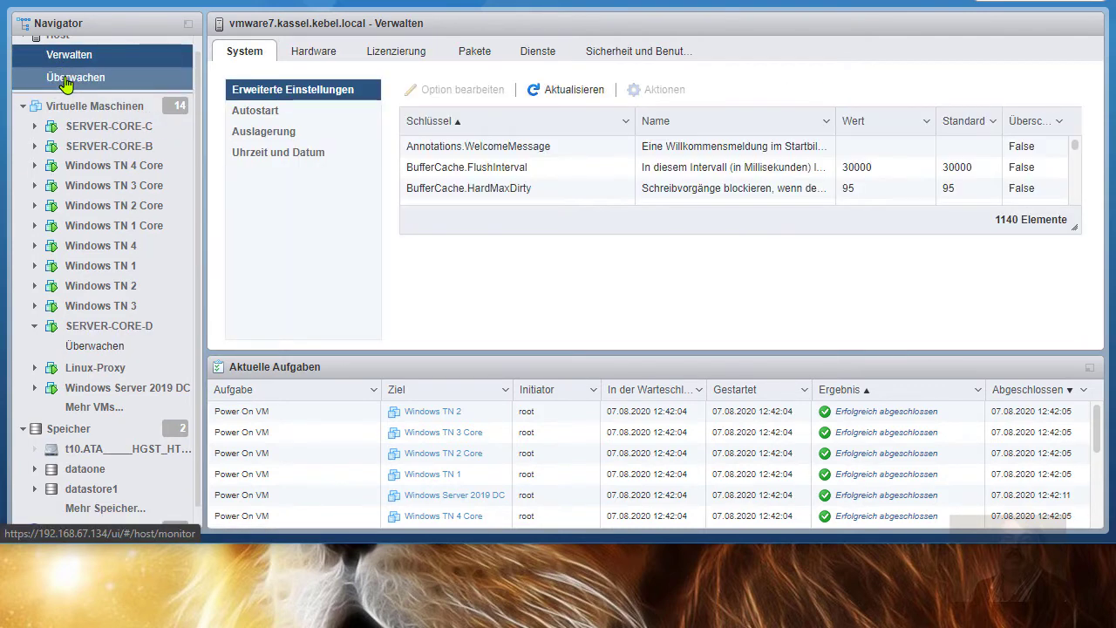
- Return to the host's management settings and view its assigned vSphere licence information
{"action": "left_click", "coordinate": [67, 78]}
{"action": "left_click", "coordinate": [106, 58]}
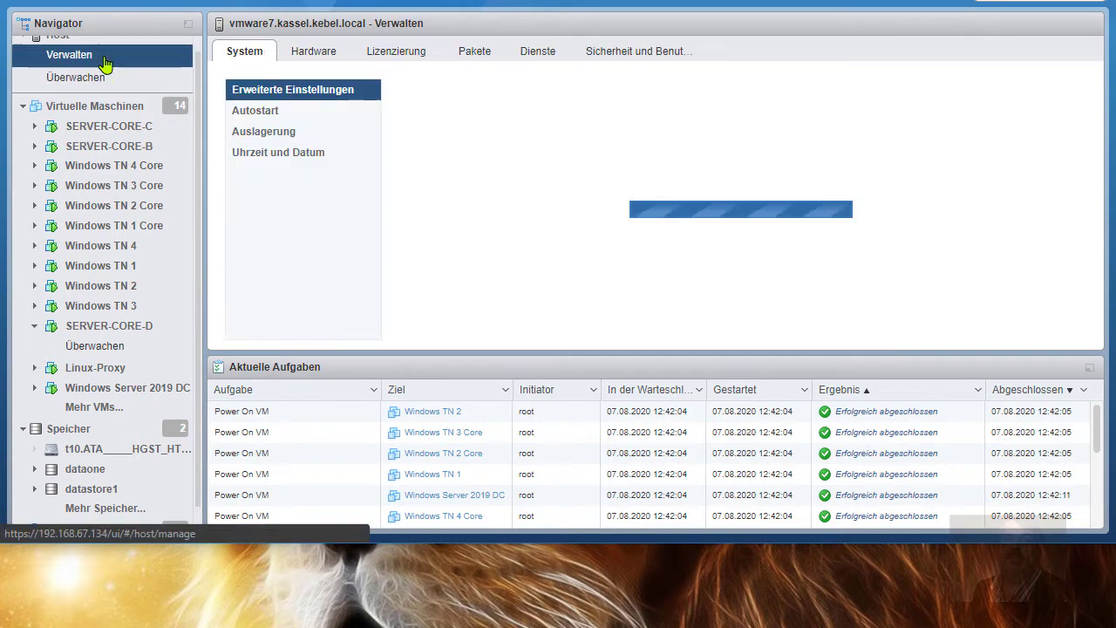
{"action": "left_click", "coordinate": [384, 56]}
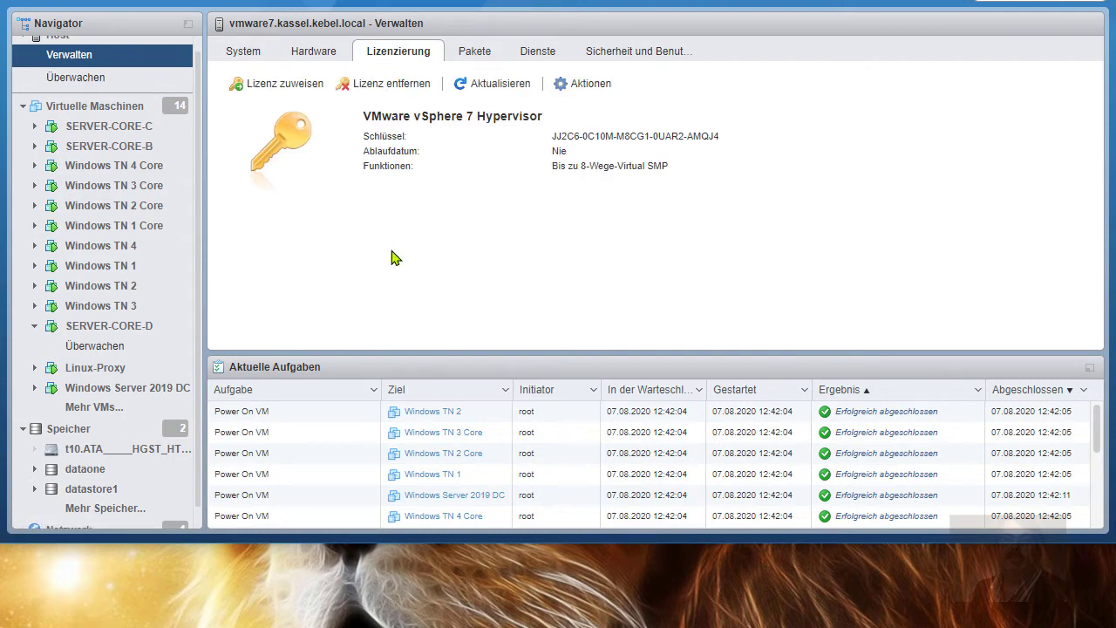
- Open the SERVER-CORE-C virtual machine, view its console and close the console
{"action": "left_click", "coordinate": [131, 133]}
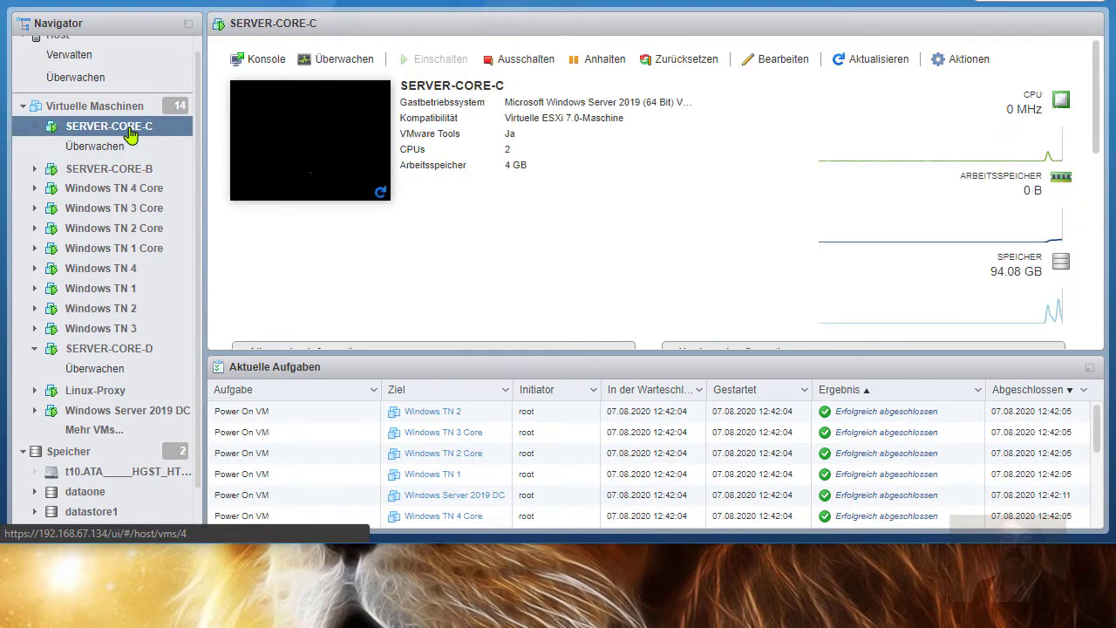
{"action": "left_click", "coordinate": [312, 142]}
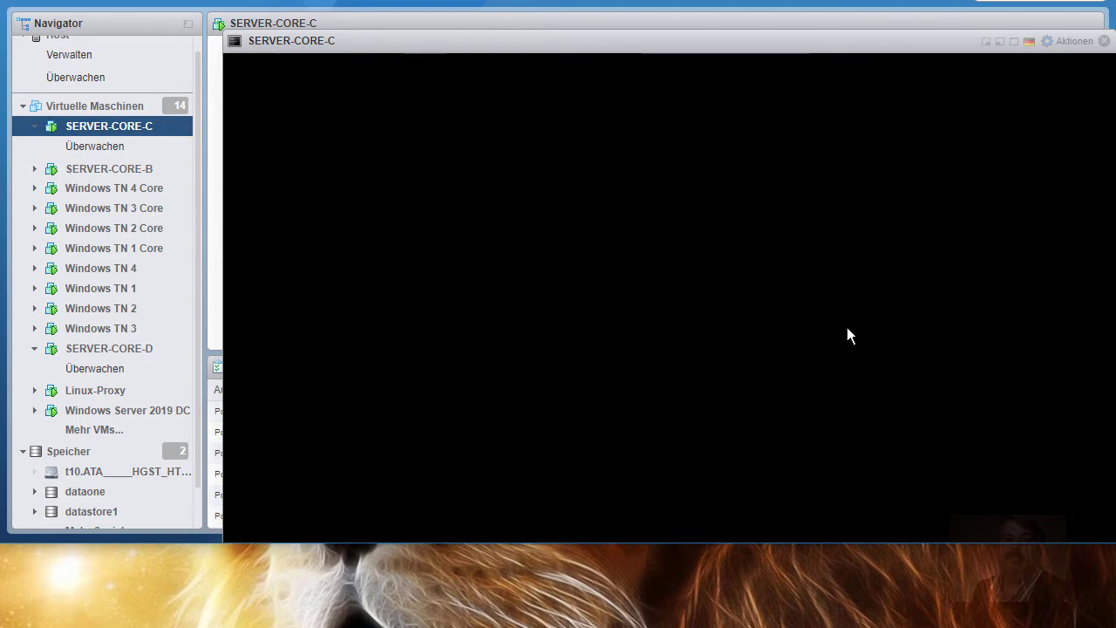
{"action": "left_click", "coordinate": [1104, 41]}
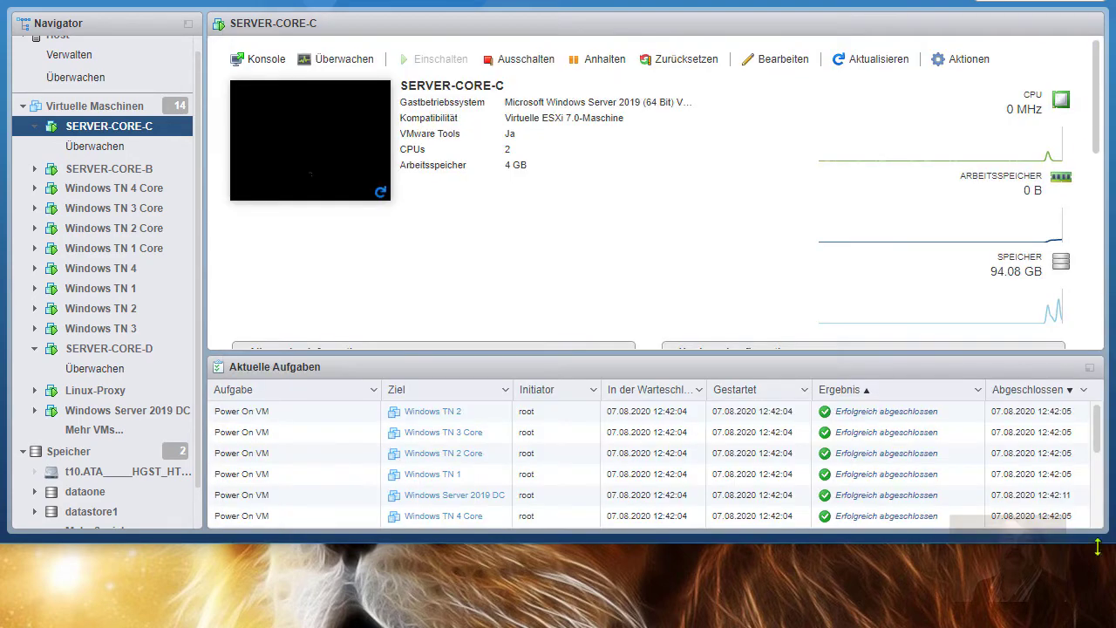
- Enlarge the browser window vertically and review the host's CPU performance data for the last hour, including the load peak
{"action": "left_click_drag", "start_coordinate": [1101, 565], "coordinate": [1101, 617]}
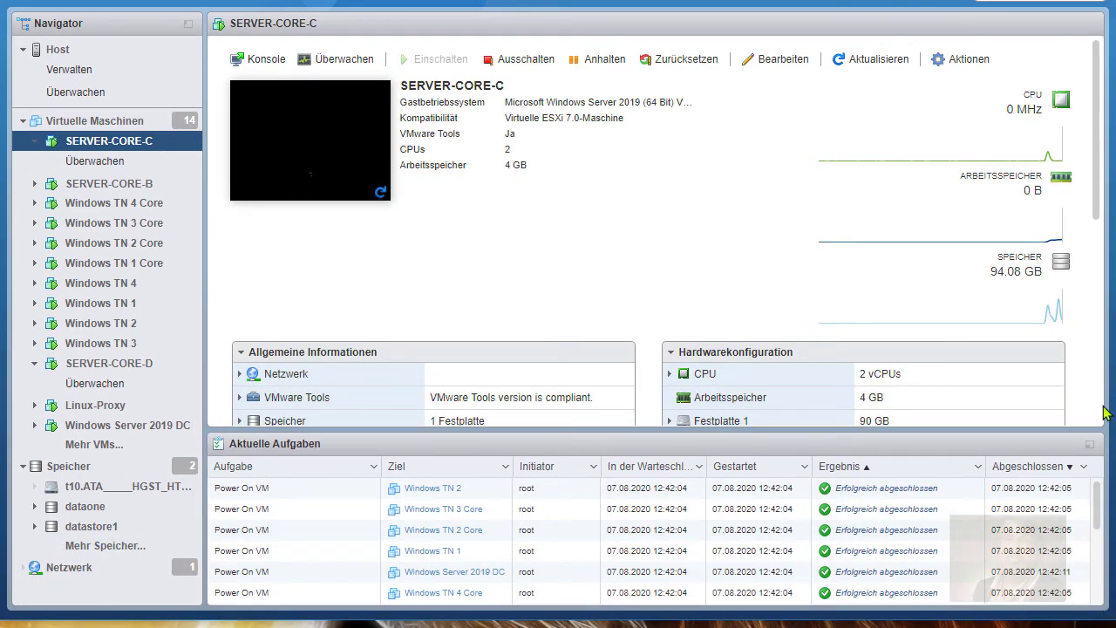
{"action": "left_click", "coordinate": [76, 91]}
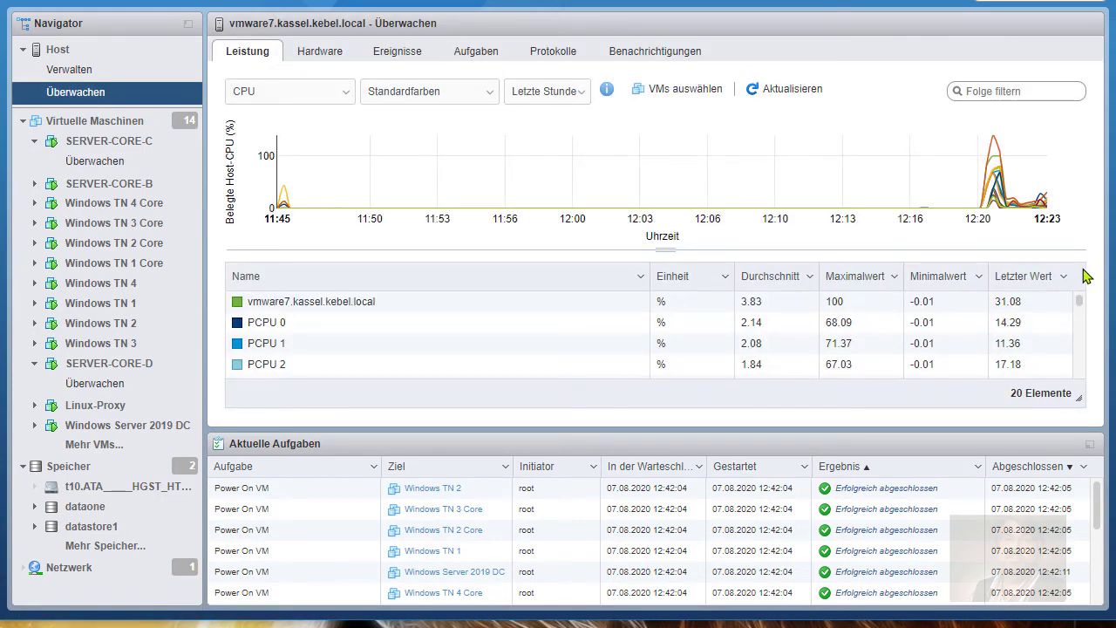
{"action": "mouse_move", "coordinate": [995, 141]}
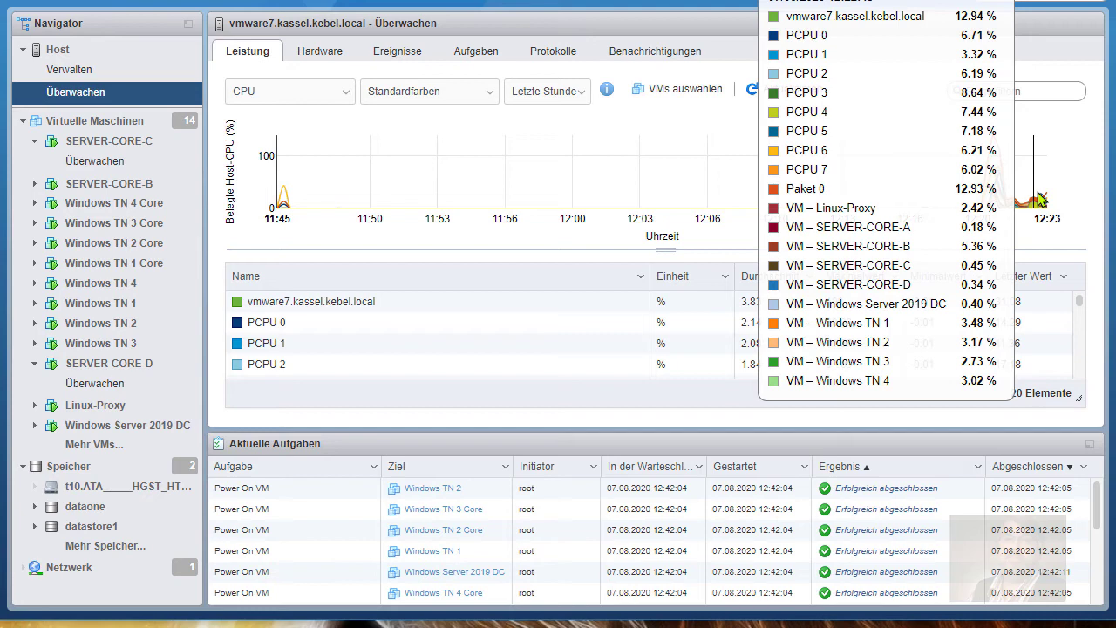
- Switch the host's performance chart to Arbeitsspeicher and inspect the most recent memory use of the host and each VM
{"action": "left_click", "coordinate": [324, 98]}
{"action": "left_click", "coordinate": [319, 128]}
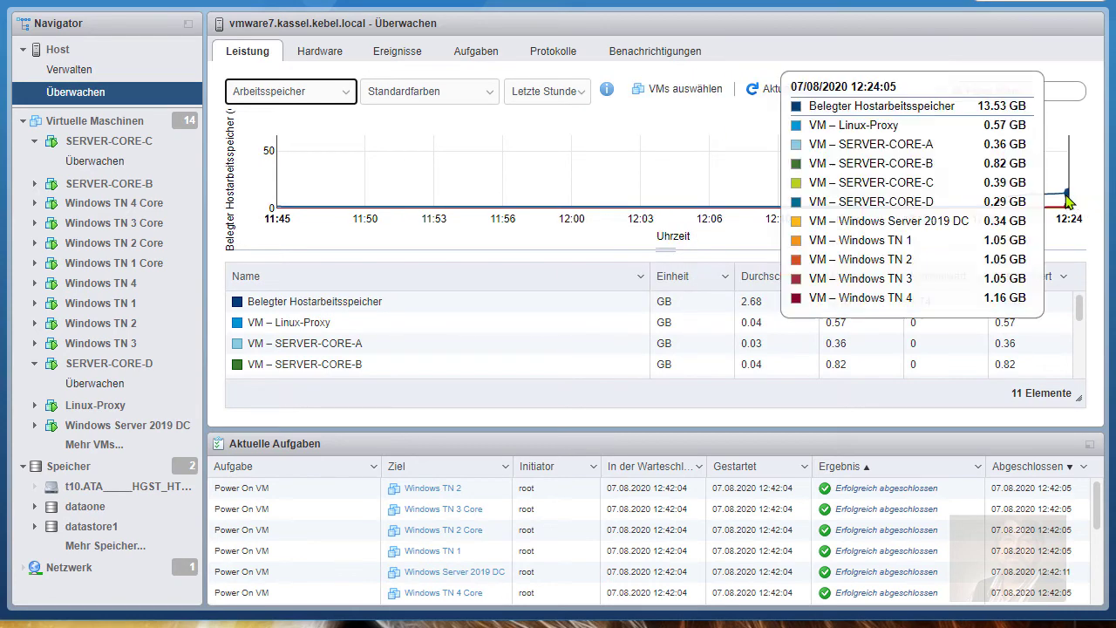
{"action": "mouse_move", "coordinate": [1068, 199]}
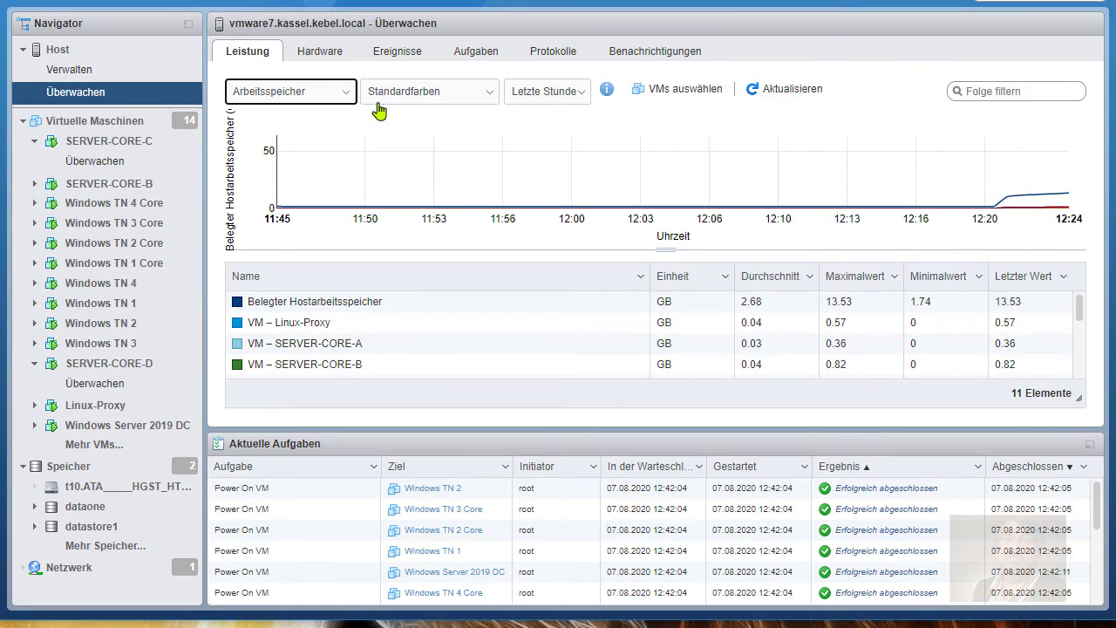
- Display the host's Netzwerk performance data, followed by the Festplatte data, and inspect the values at the disk throughput peak
{"action": "left_click", "coordinate": [311, 91]}
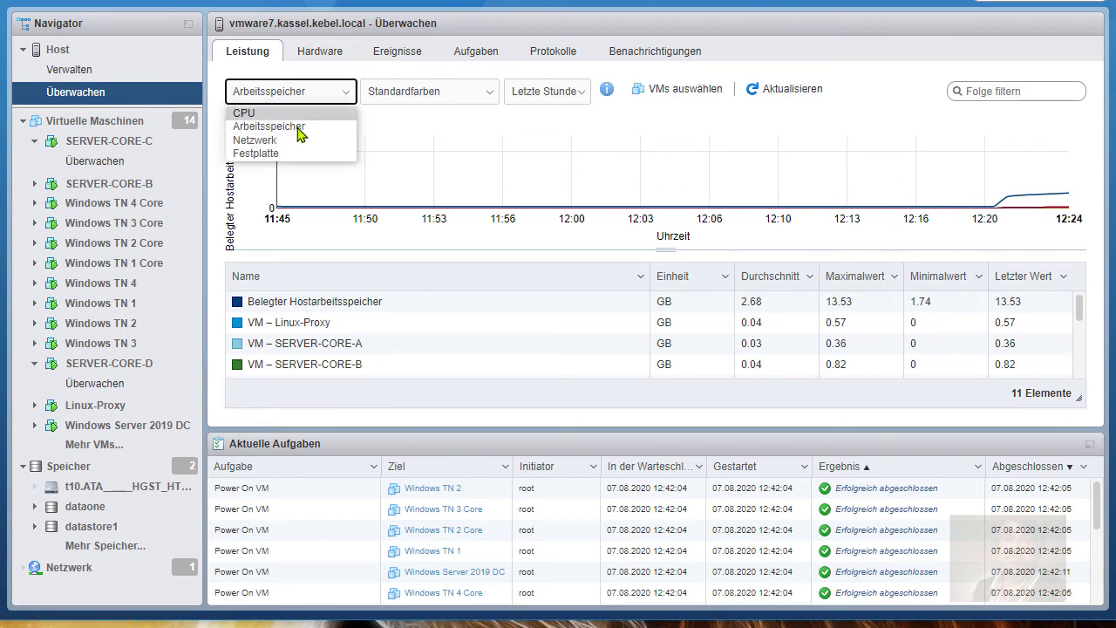
{"action": "left_click", "coordinate": [293, 140]}
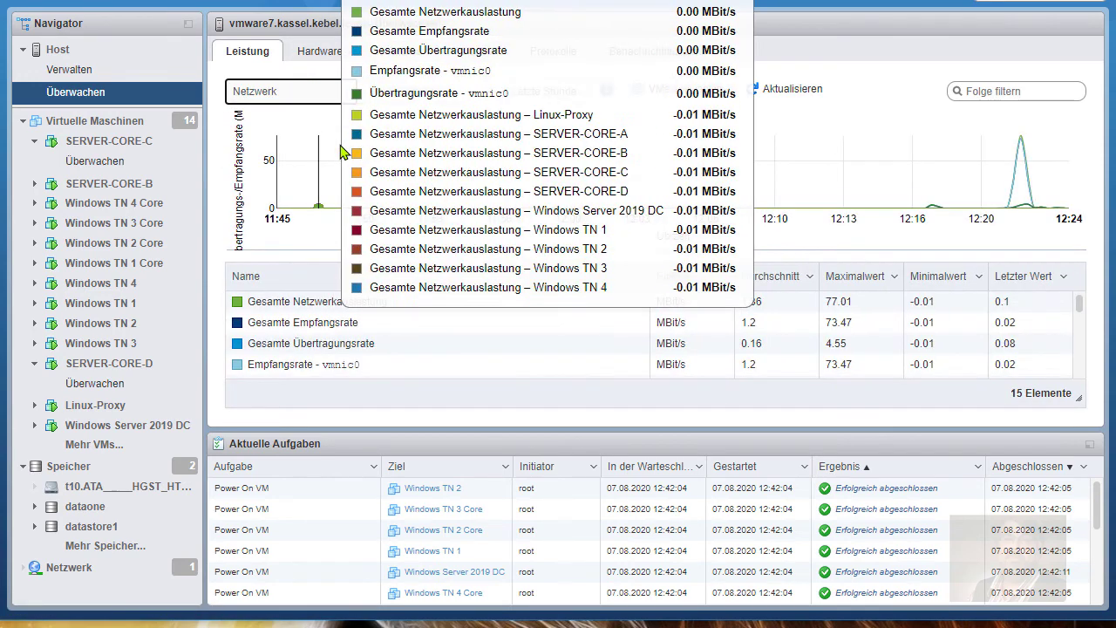
{"action": "left_click", "coordinate": [272, 102]}
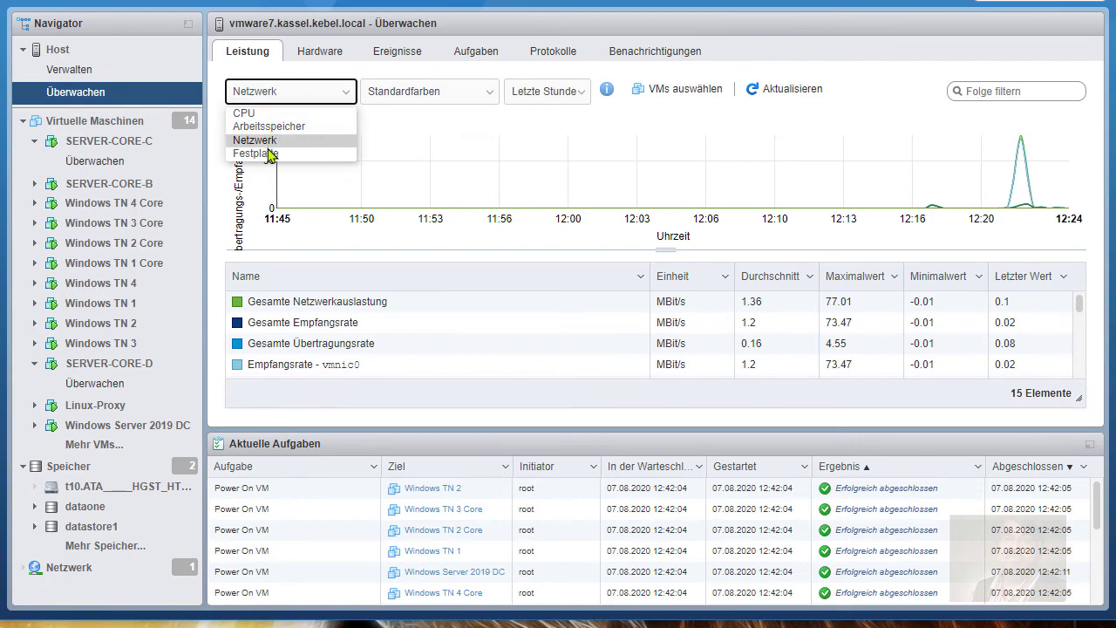
{"action": "left_click", "coordinate": [276, 153]}
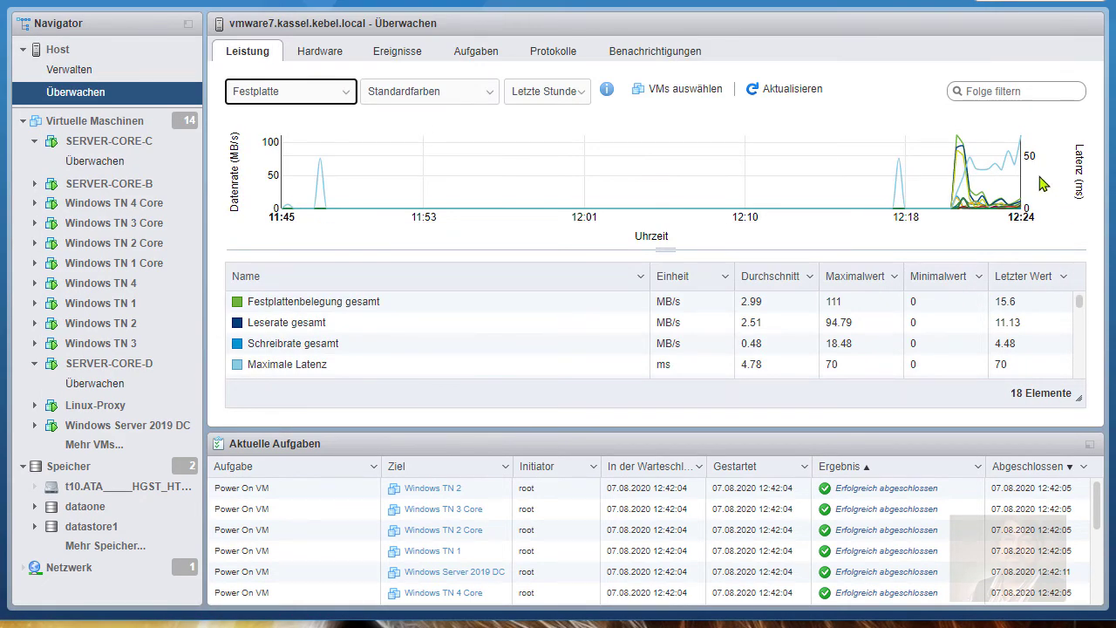
{"action": "mouse_move", "coordinate": [959, 146]}
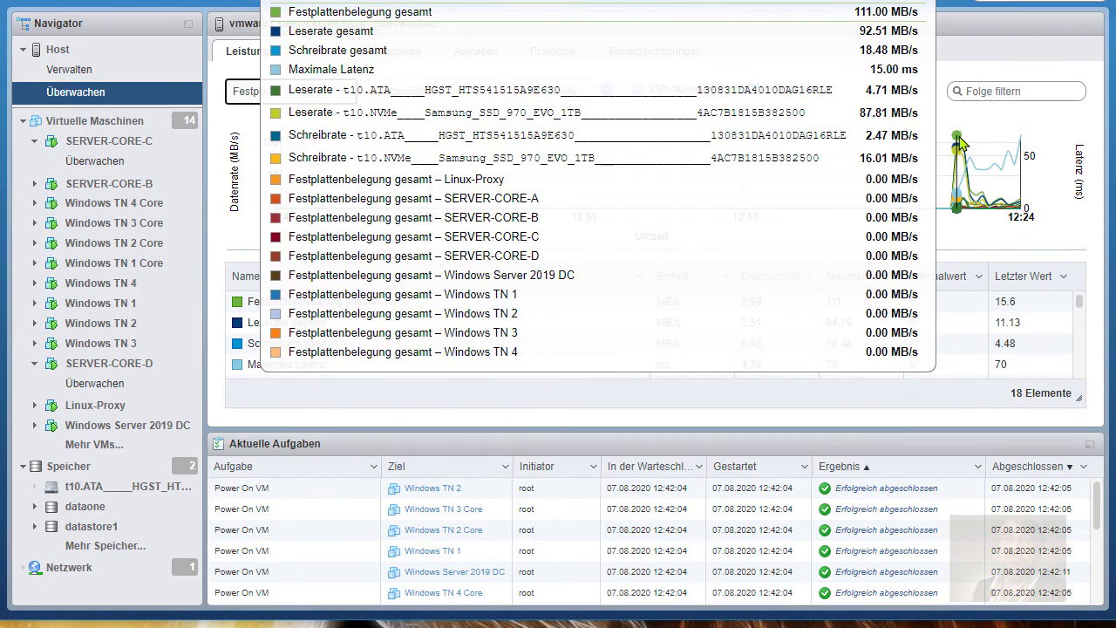